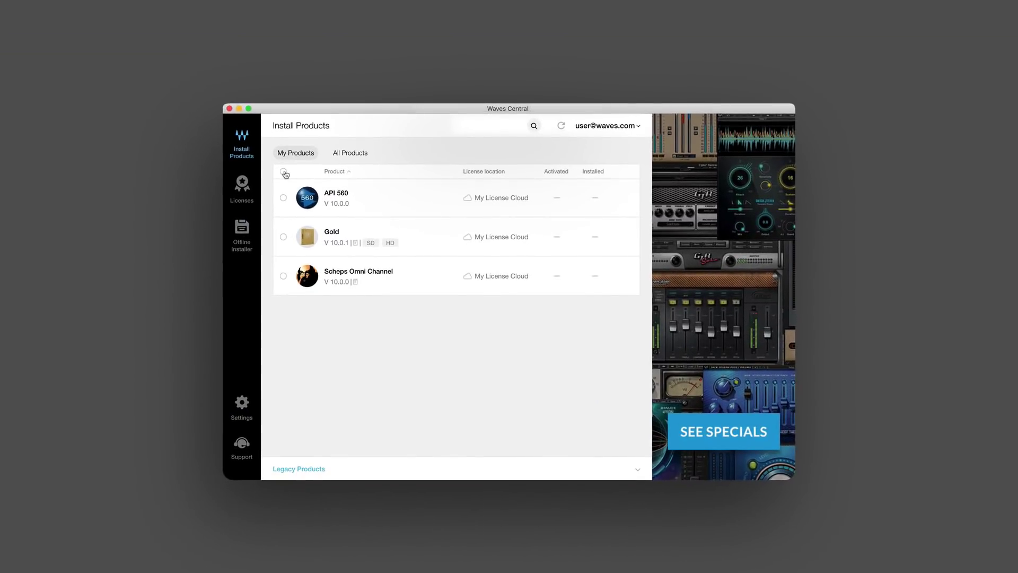
Select all three products at once in My Products
left_click(284, 172)
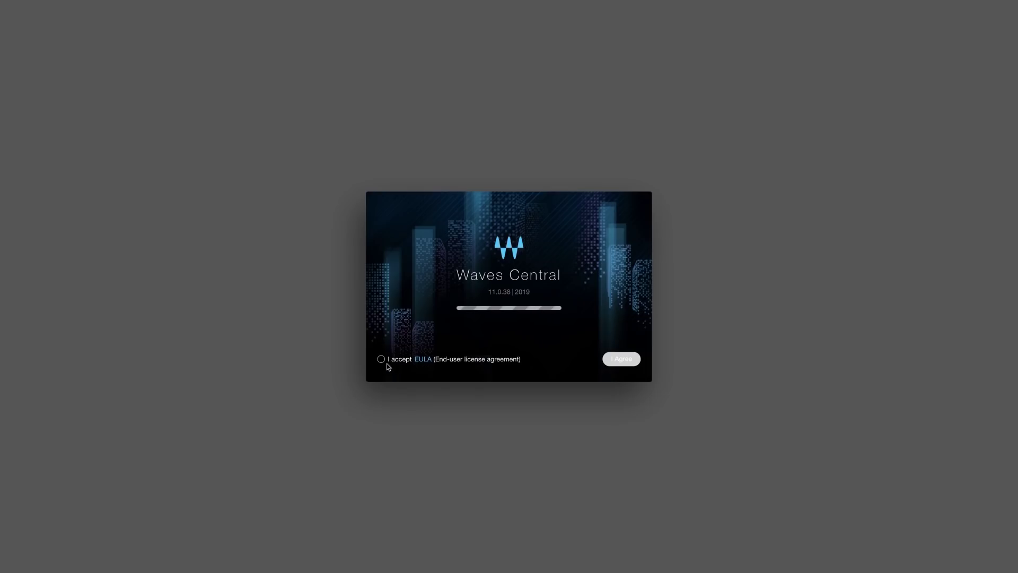
Accept the EULA and sign in with the account username and password
left_click(380, 360)
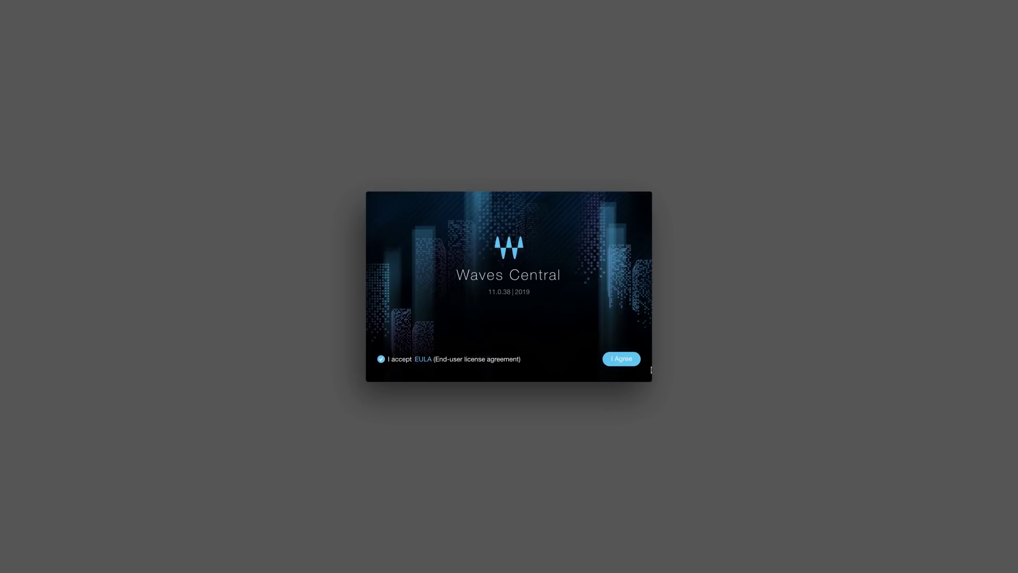
left_click(622, 359)
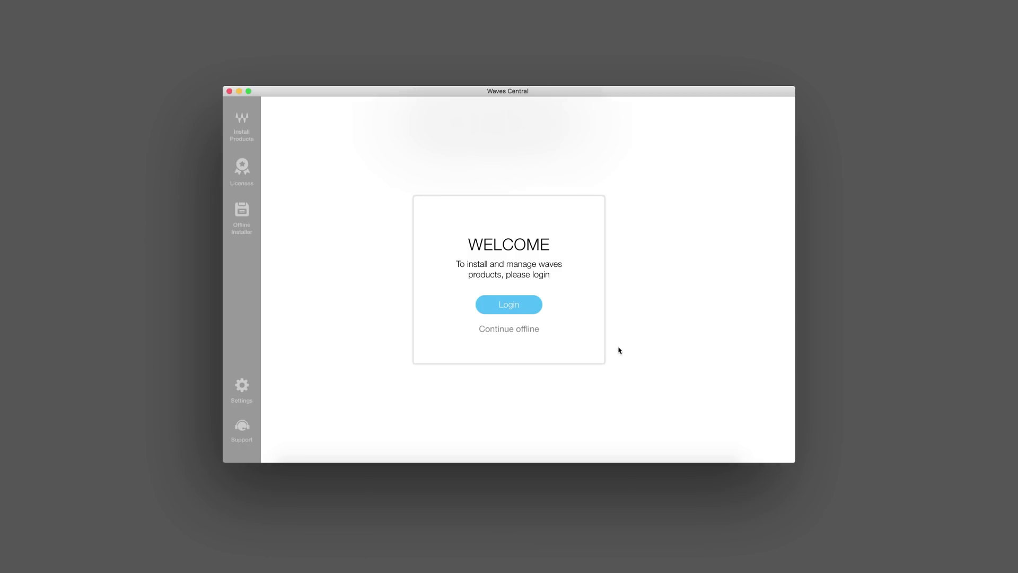
left_click(520, 307)
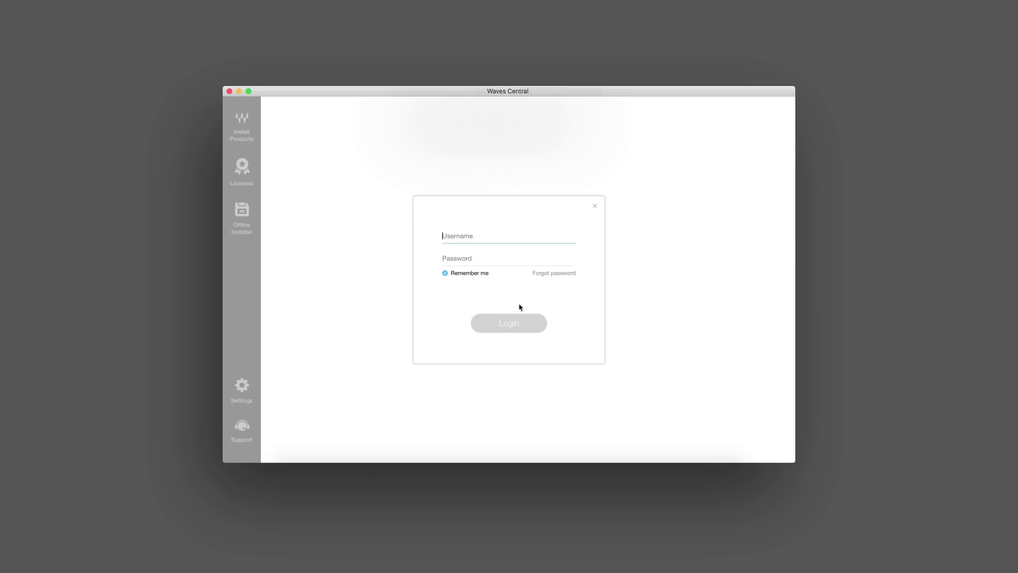
type("user@waves.com")
key("Tab")
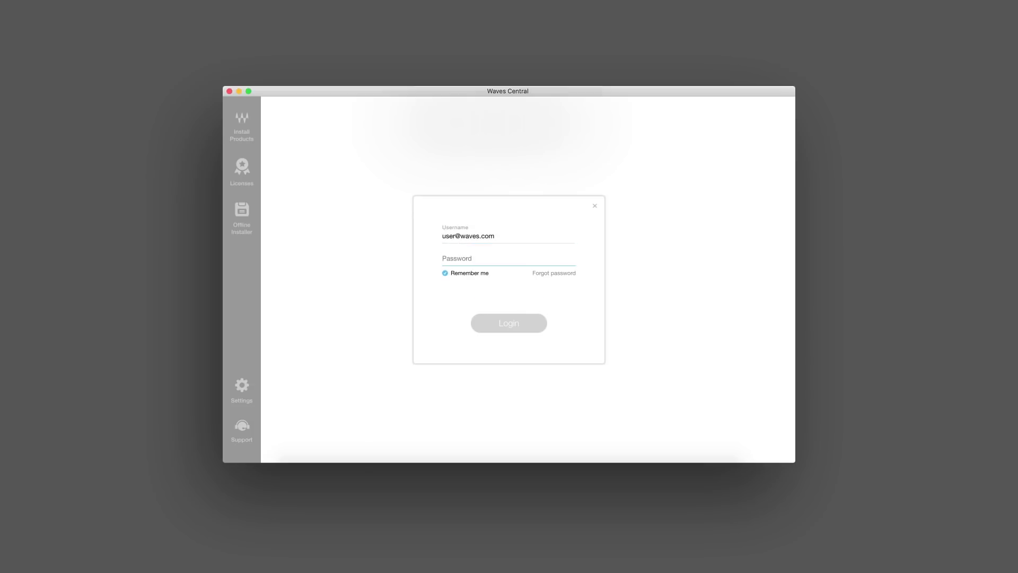
type("•••••")
key("Return")
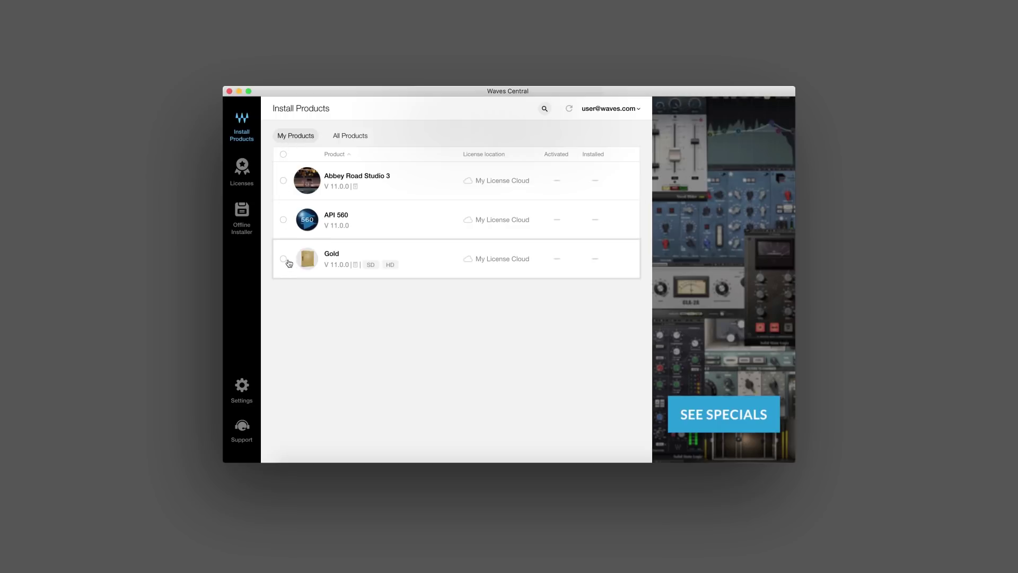
Install and activate Abbey Road Studio 3, API 560 and Gold on Macintosh HD
left_click(284, 155)
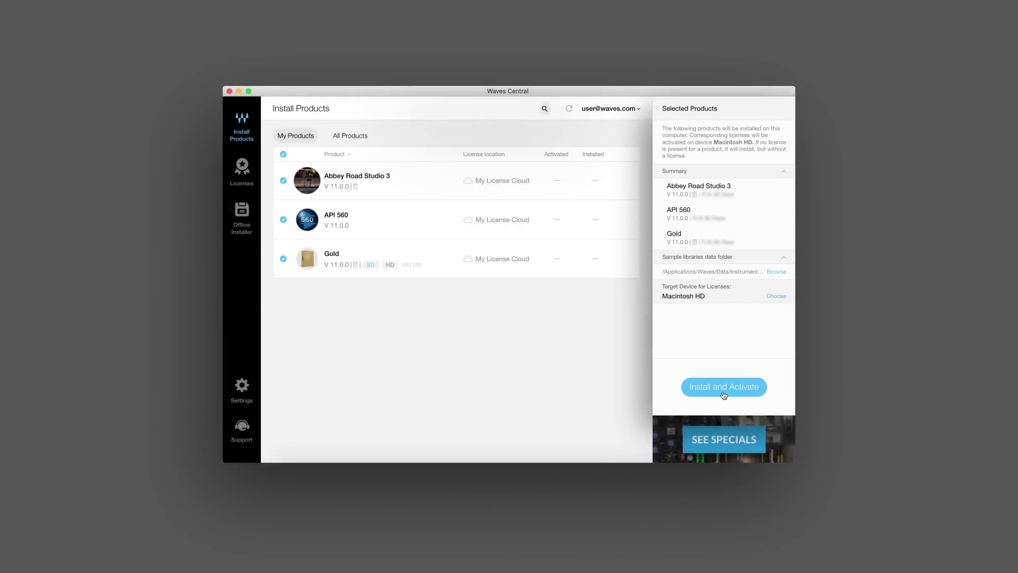
left_click(724, 387)
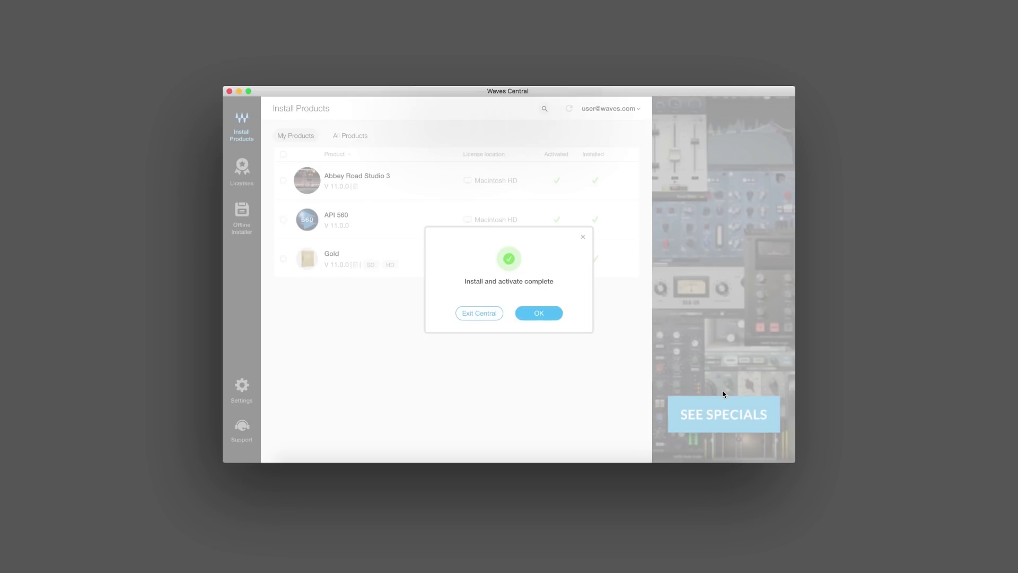
left_click(538, 314)
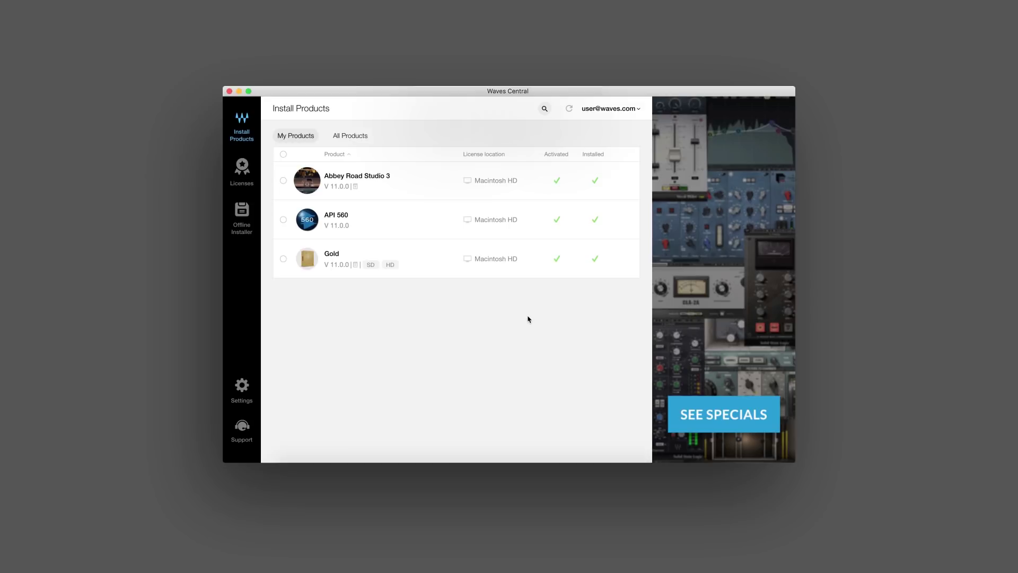
Show the All Products catalogue instead of only owned products
left_click(350, 135)
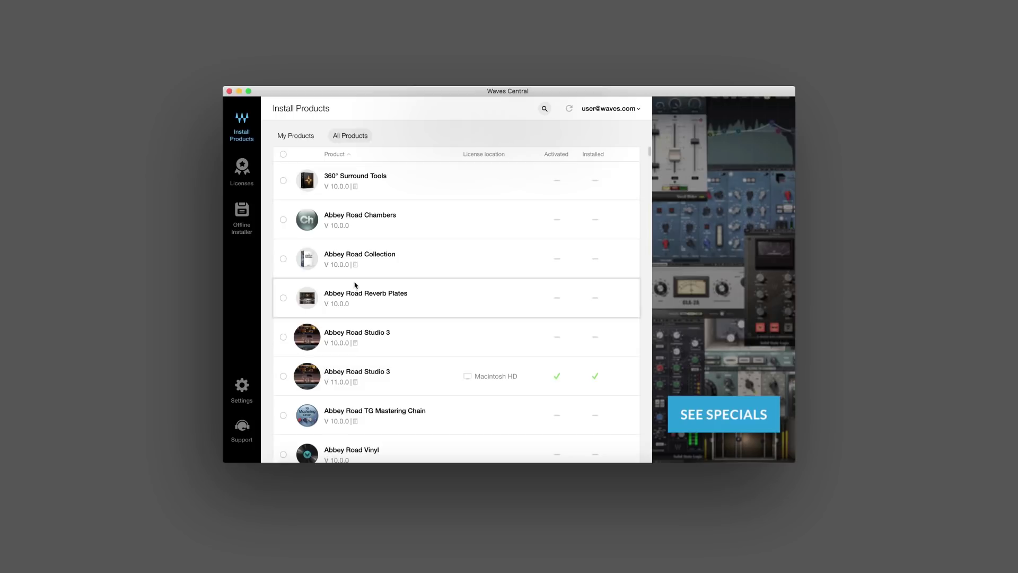
scroll(356, 293, "down", 2)
scroll(355, 293, "down", 2)
scroll(356, 293, "down", 1)
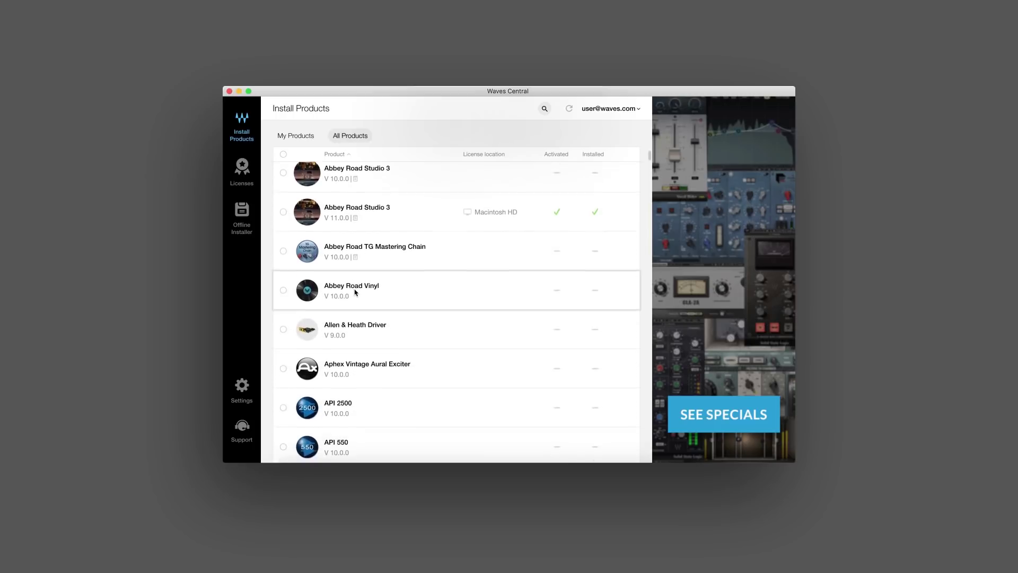
scroll(356, 294, "up", 2)
scroll(355, 293, "up", 2)
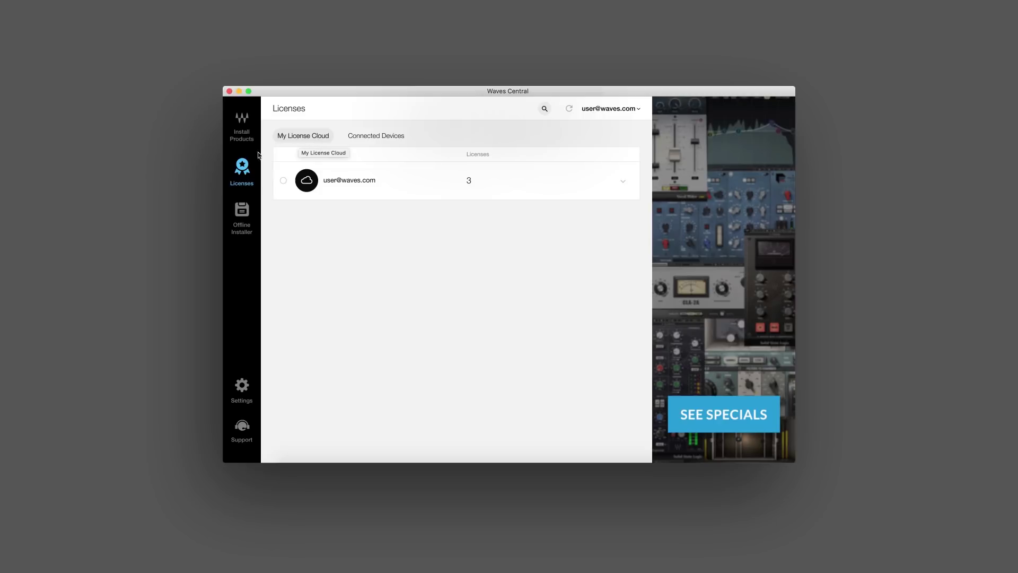
Activate all three License Cloud licenses on My Flash Dr from the Licenses page
left_click(242, 127)
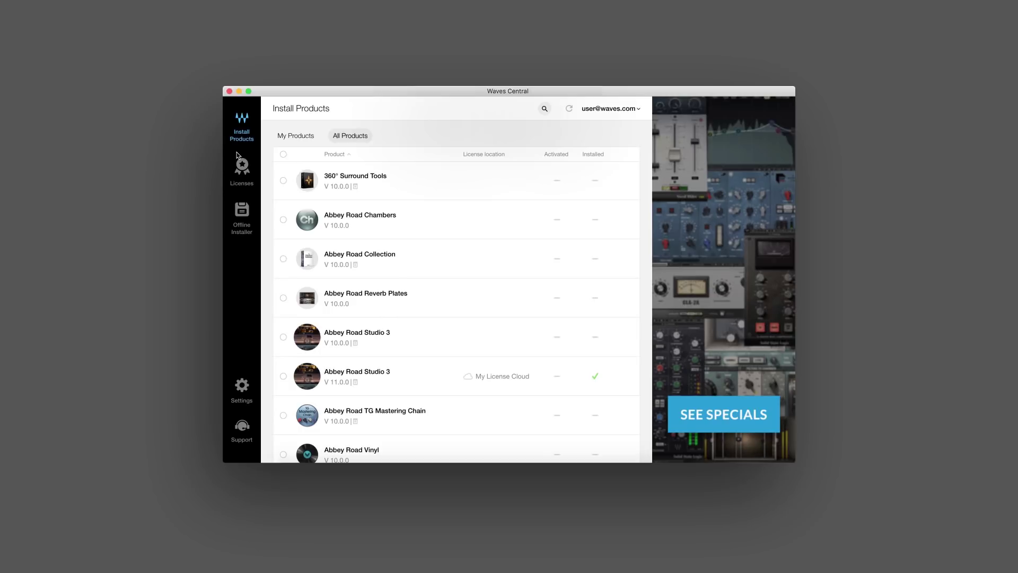
left_click(242, 167)
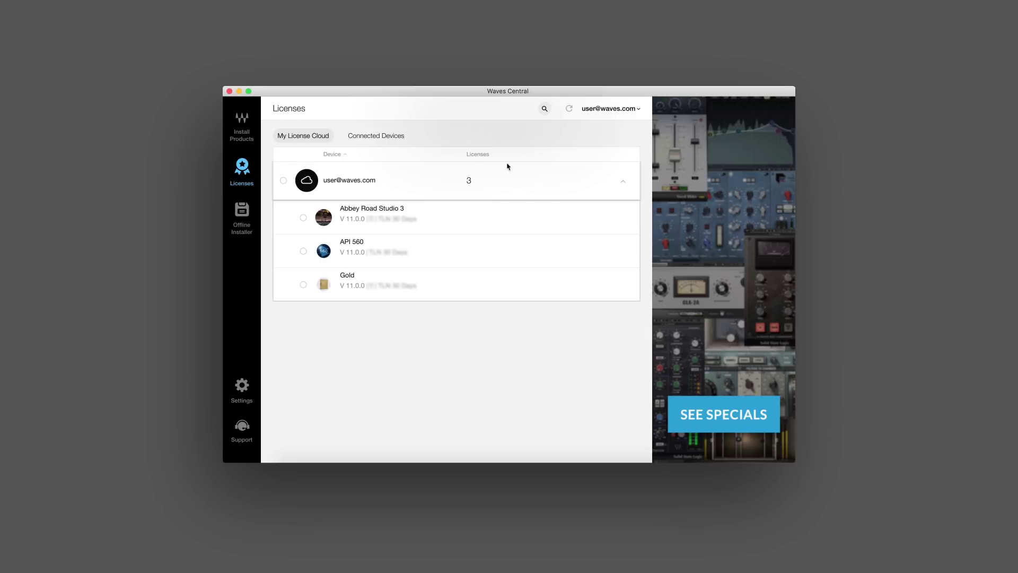
left_click(283, 180)
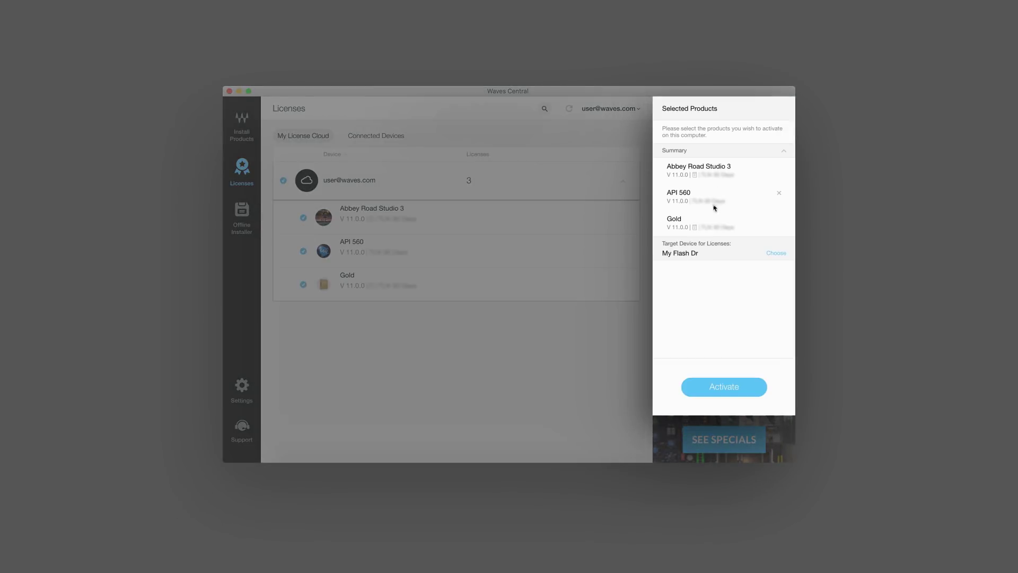
left_click(774, 253)
left_click(723, 386)
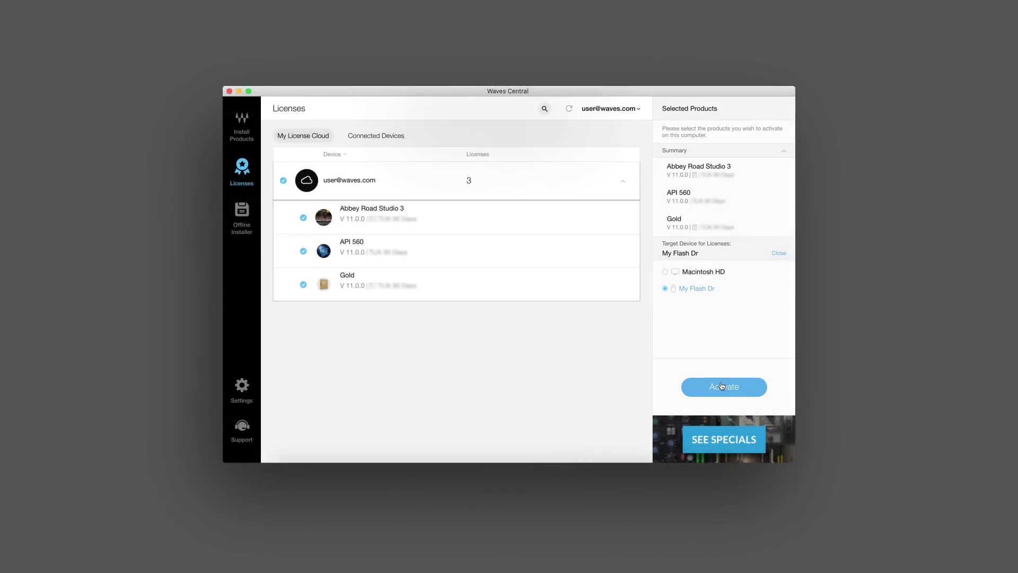
left_click(722, 386)
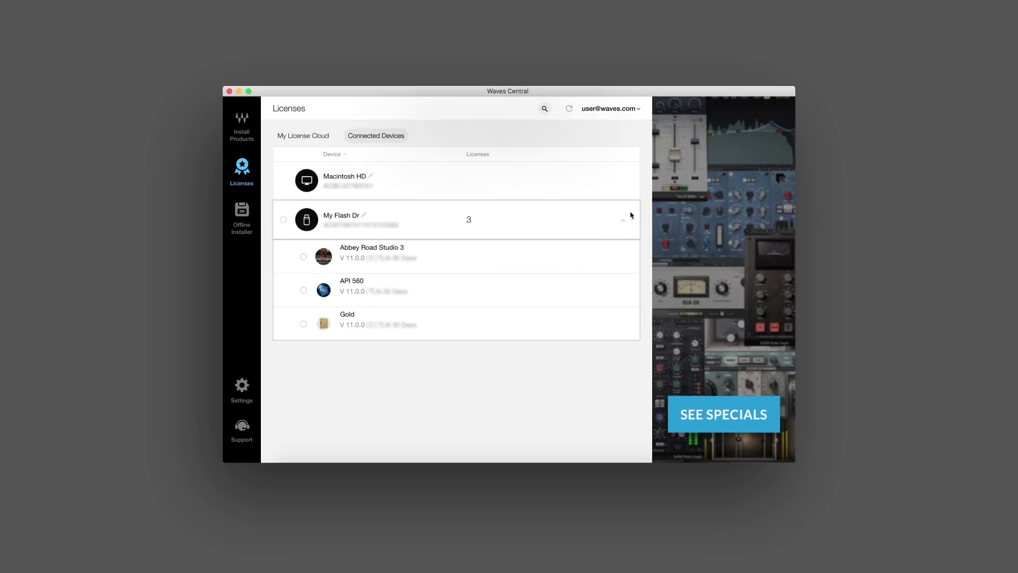
Move Macintosh HD's Abbey Road Studio 3, API 560 and Gold licenses to My Flash Dr
left_click(624, 224)
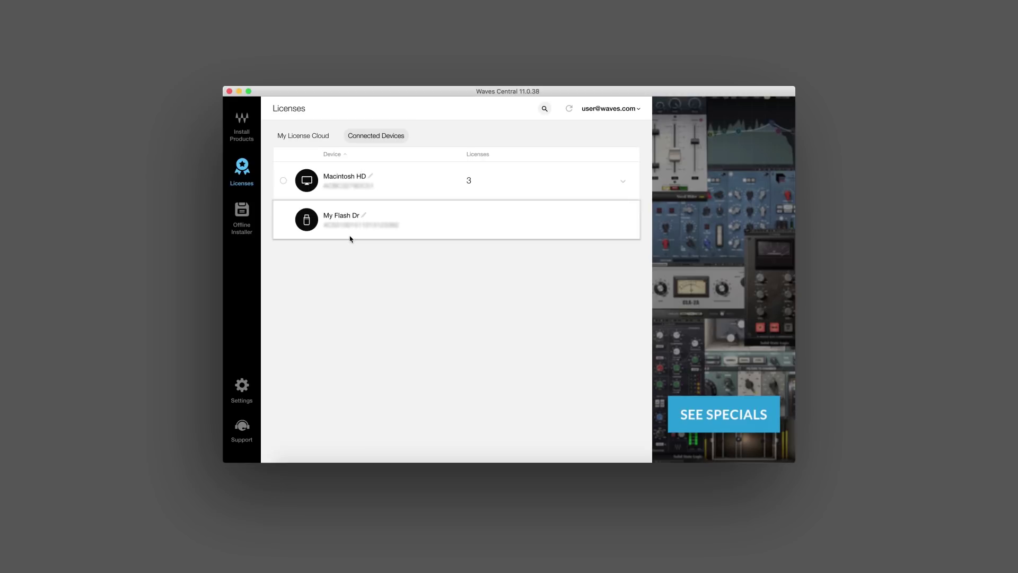
left_click(622, 182)
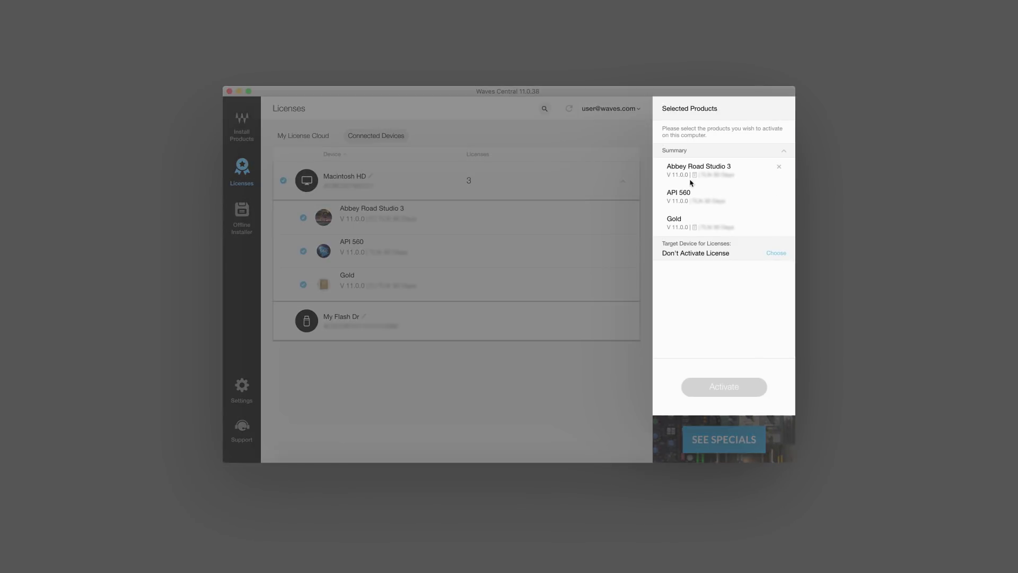
left_click(776, 253)
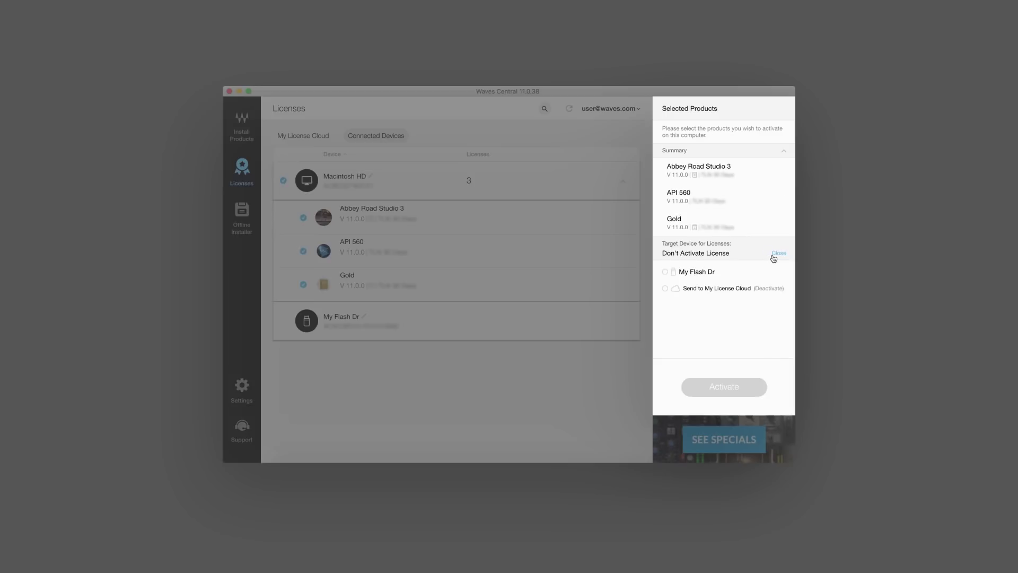
left_click(665, 273)
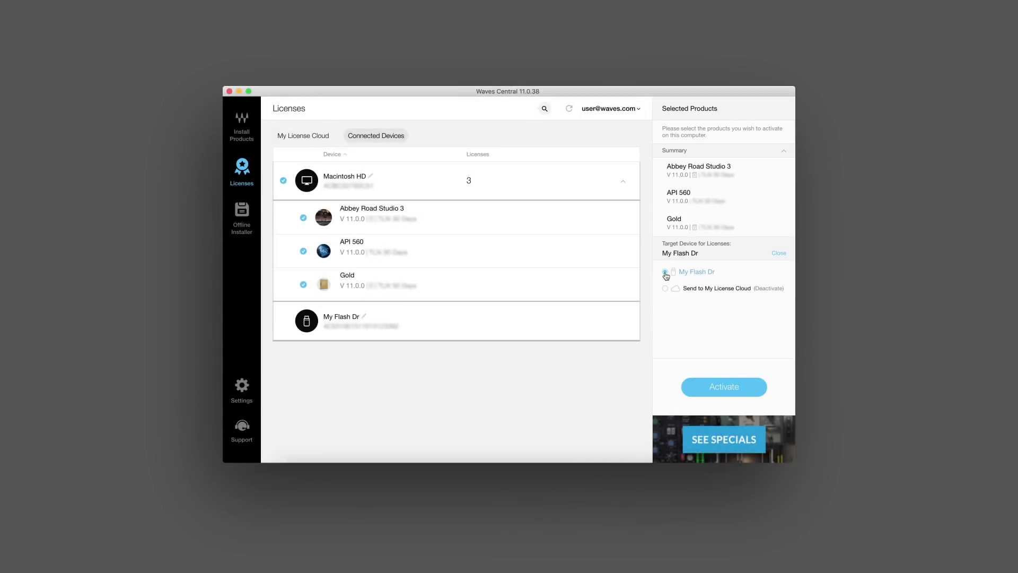
left_click(724, 386)
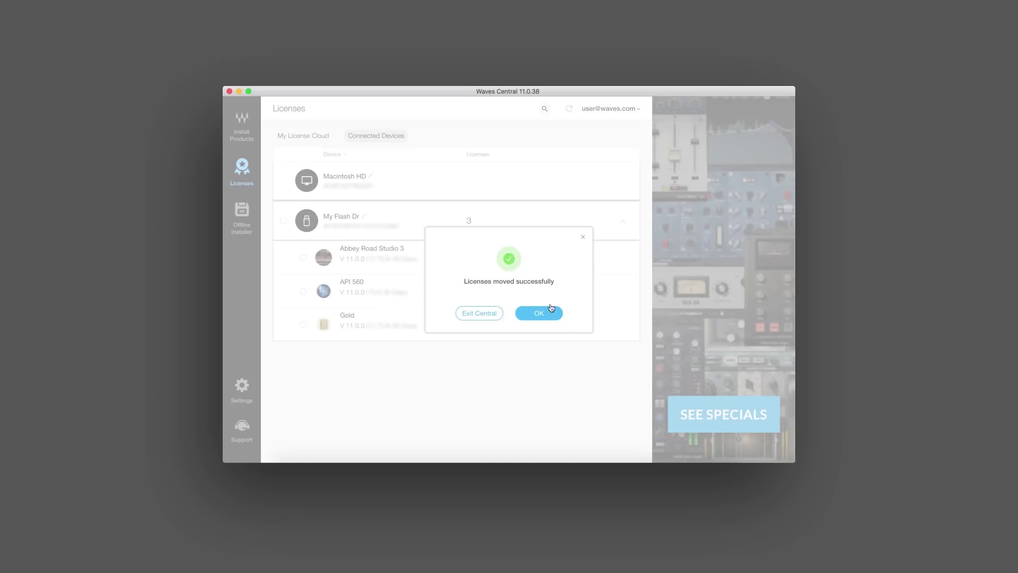
left_click(545, 312)
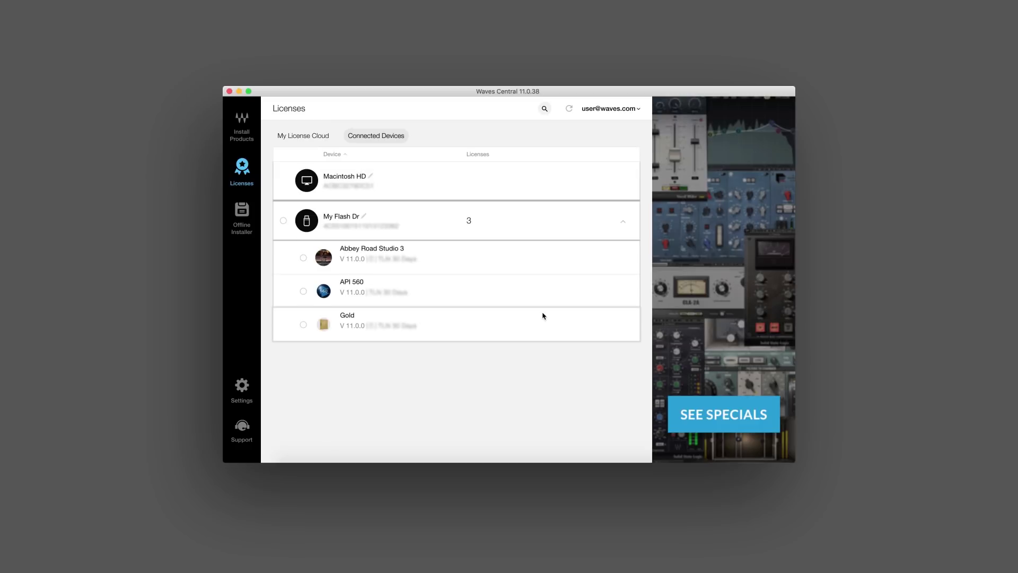
Run the Version Organizer from Settings and confirm it finished
left_click(242, 386)
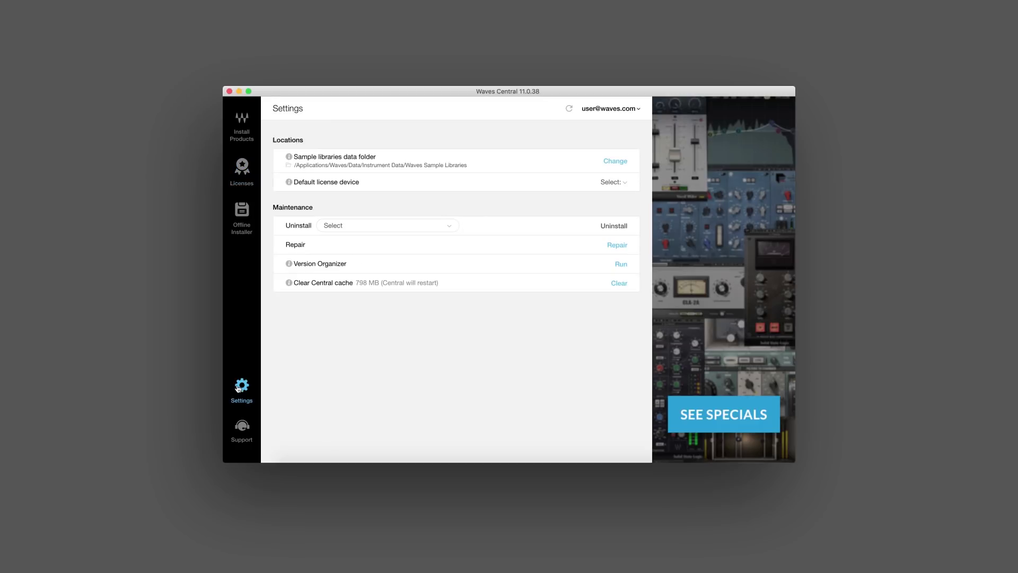
left_click(622, 264)
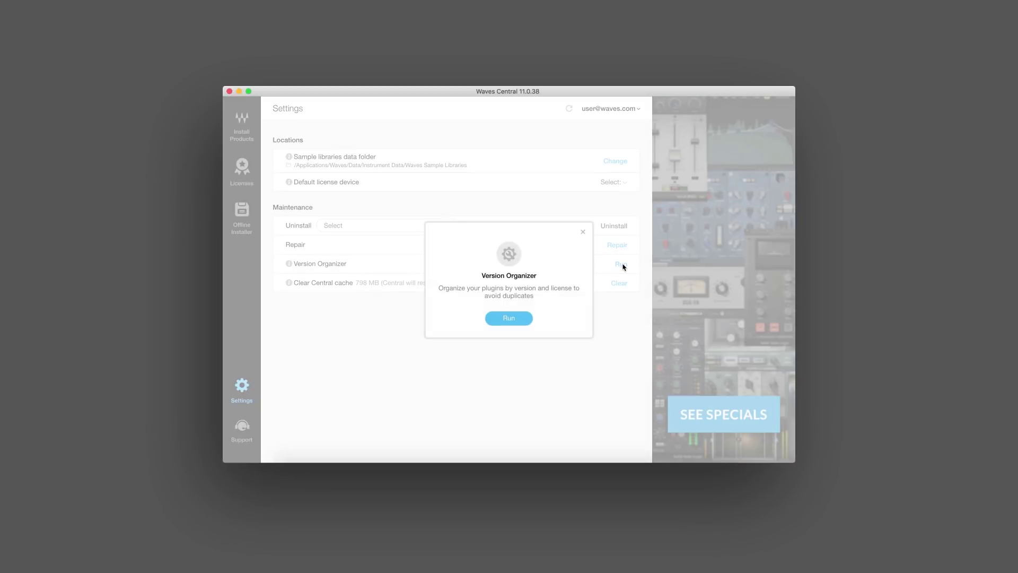
left_click(508, 320)
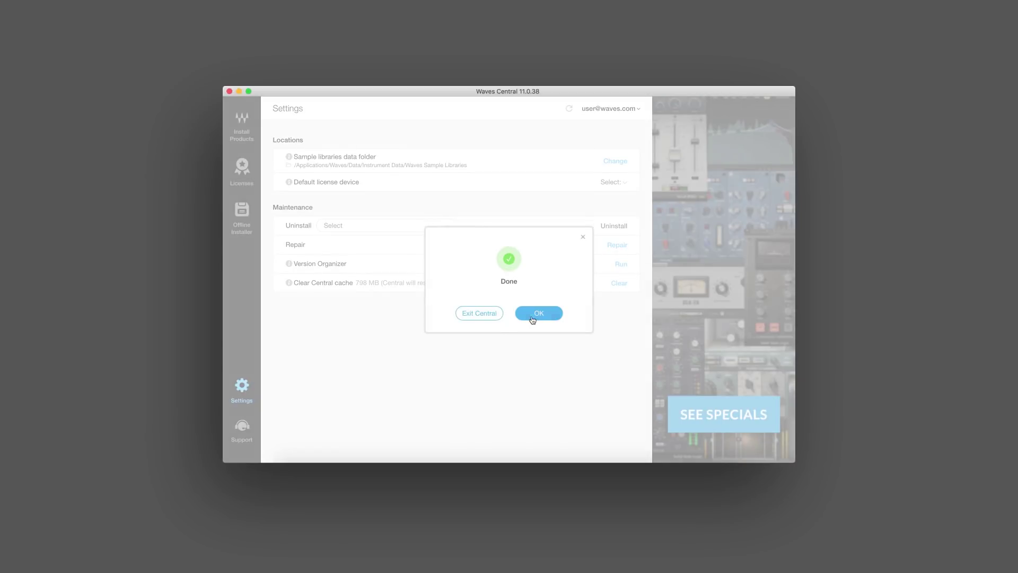
left_click(534, 317)
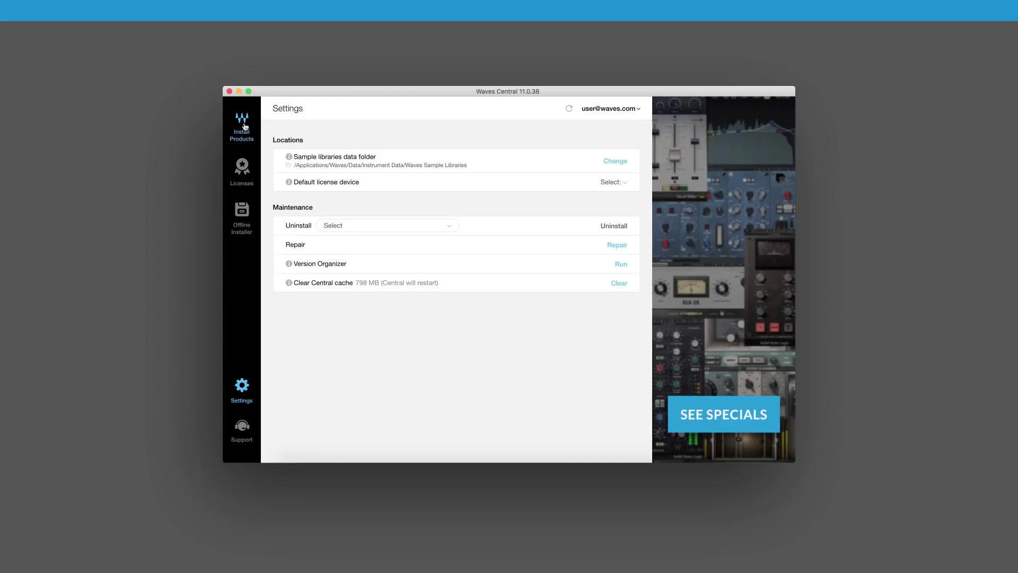
Go to the Offline Installer section in the sidebar
left_click(242, 213)
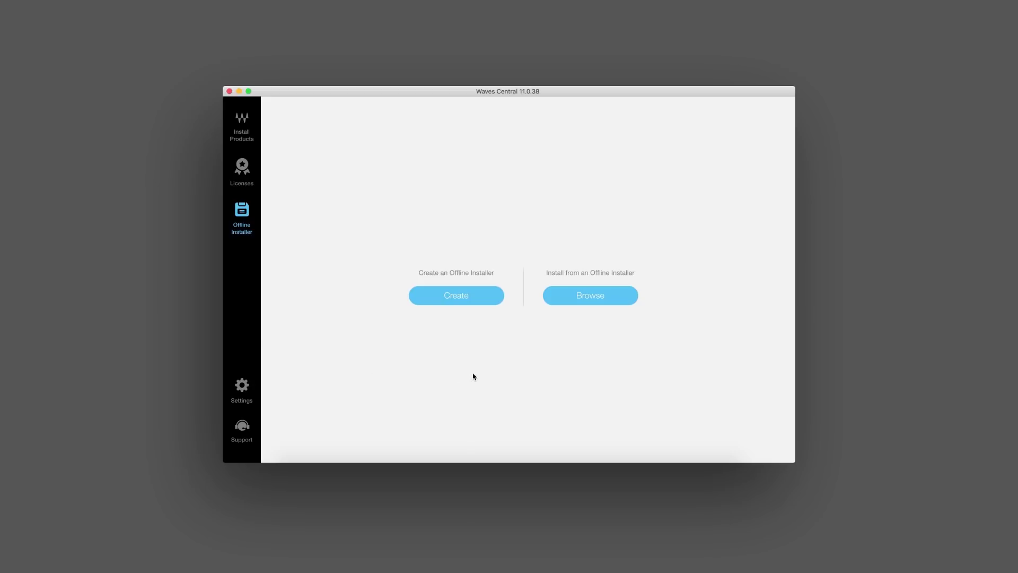
Start a new offline installer with all products selected and choose its target folder
left_click(475, 302)
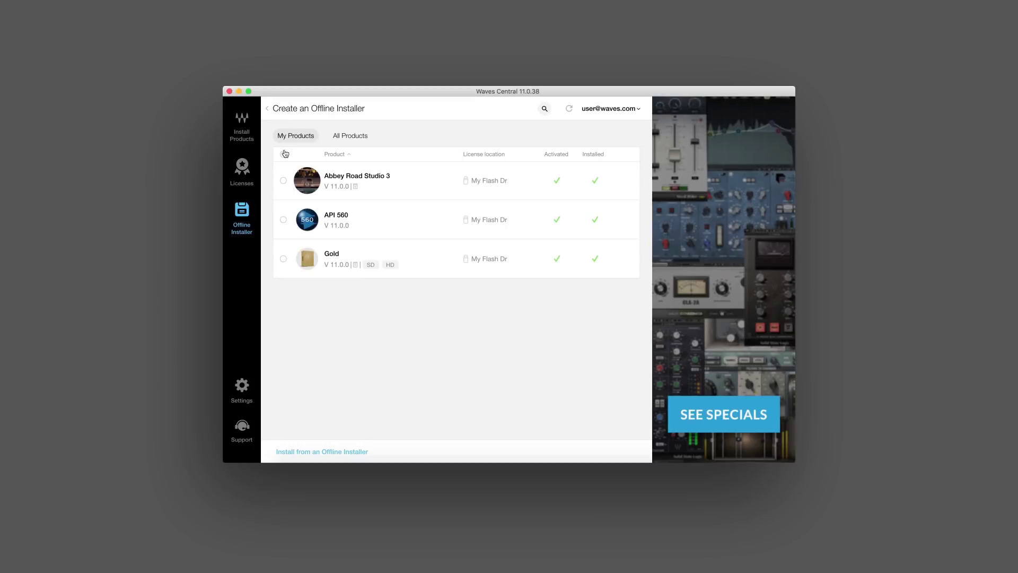
left_click(283, 153)
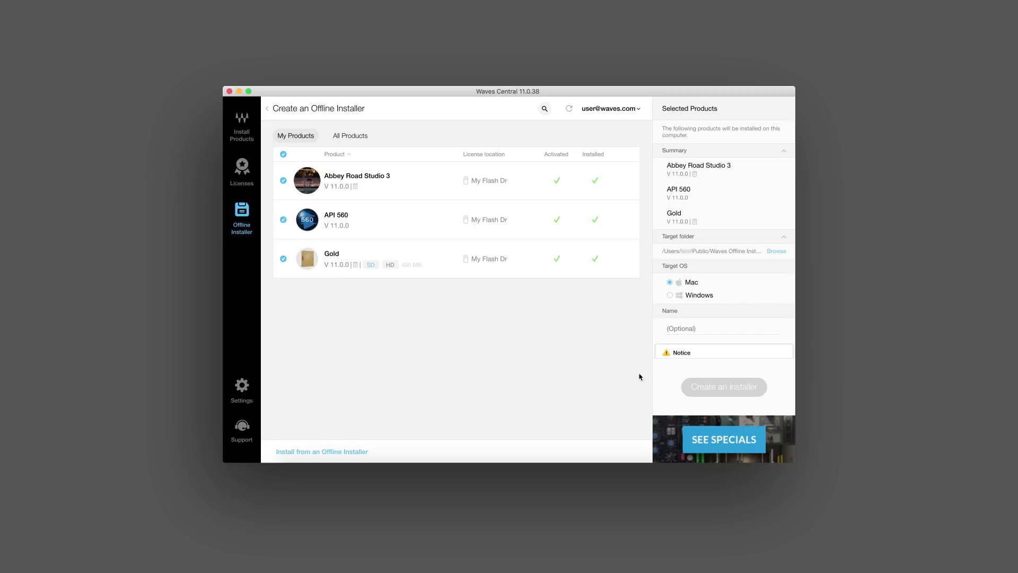
mouse_move(747, 279)
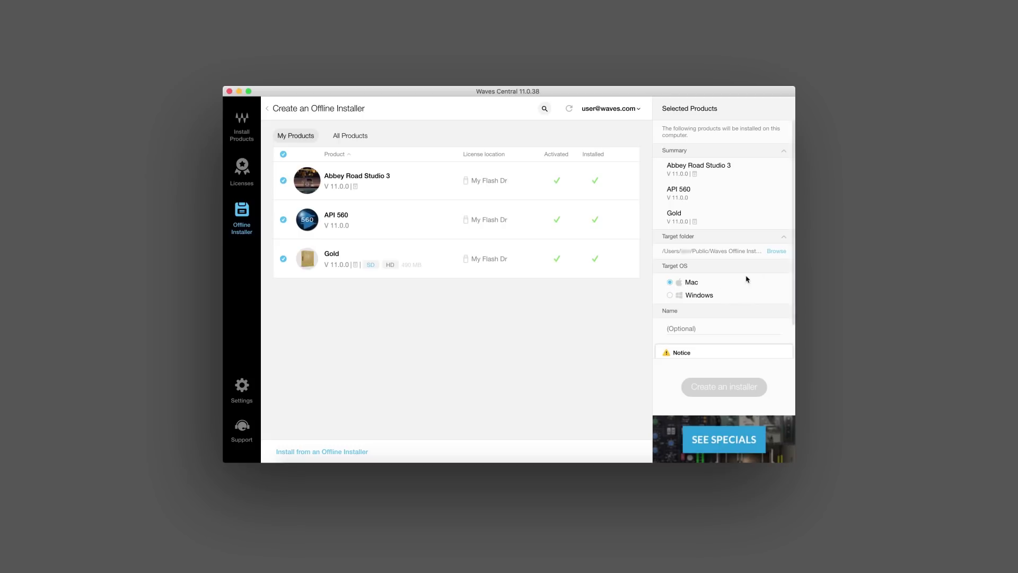
left_click(778, 251)
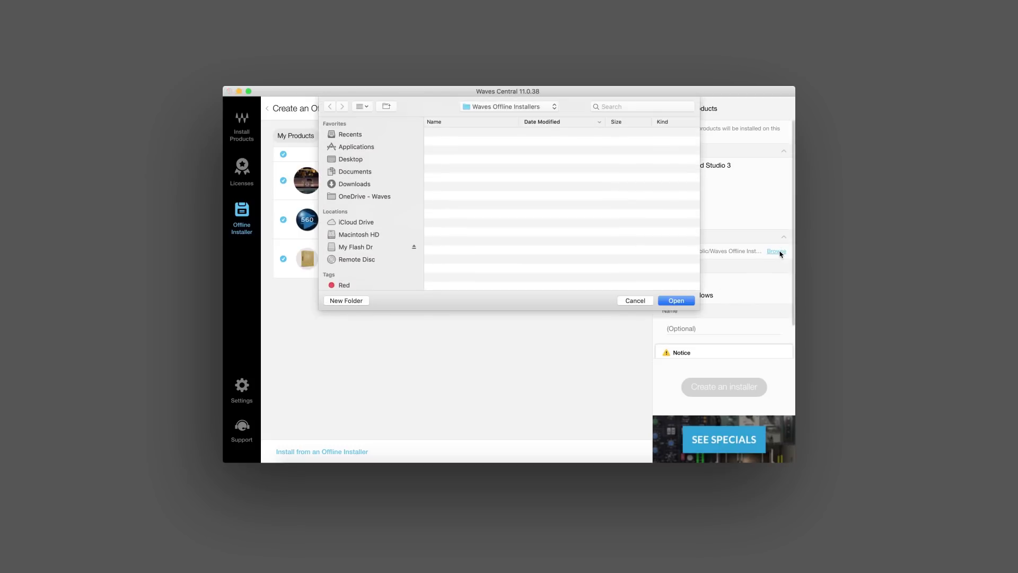
key("Return")
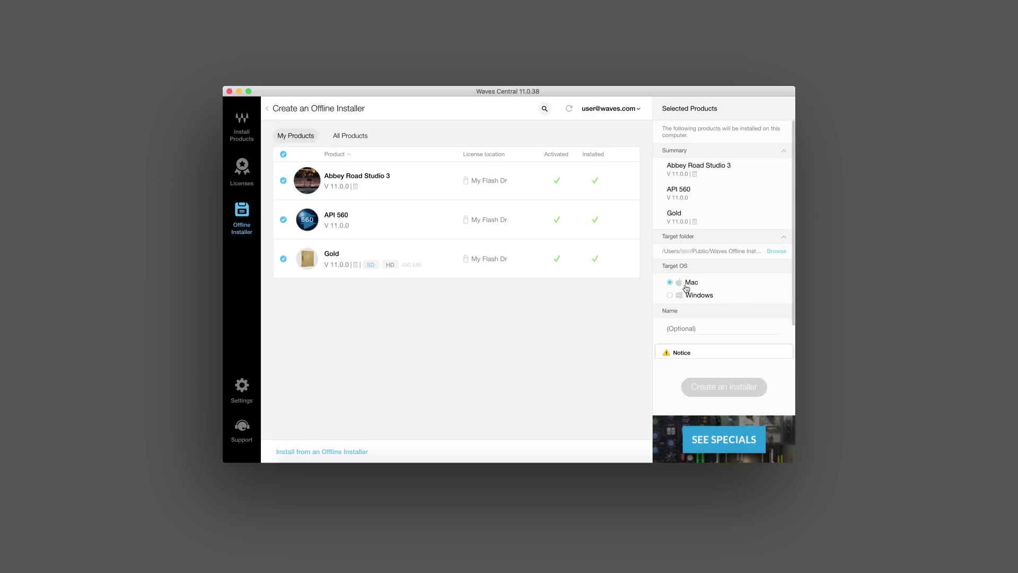
Name it 'My Offline Installer', acknowledge the licensing notice, and create it
left_click(687, 329)
type("My Offline Insta")
type("ller")
left_click(689, 353)
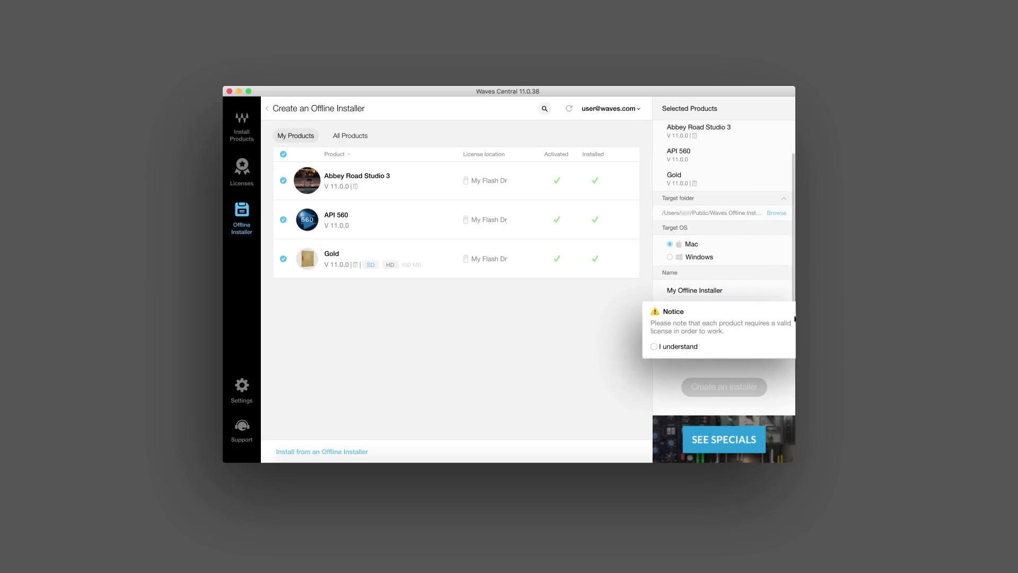
left_click(655, 346)
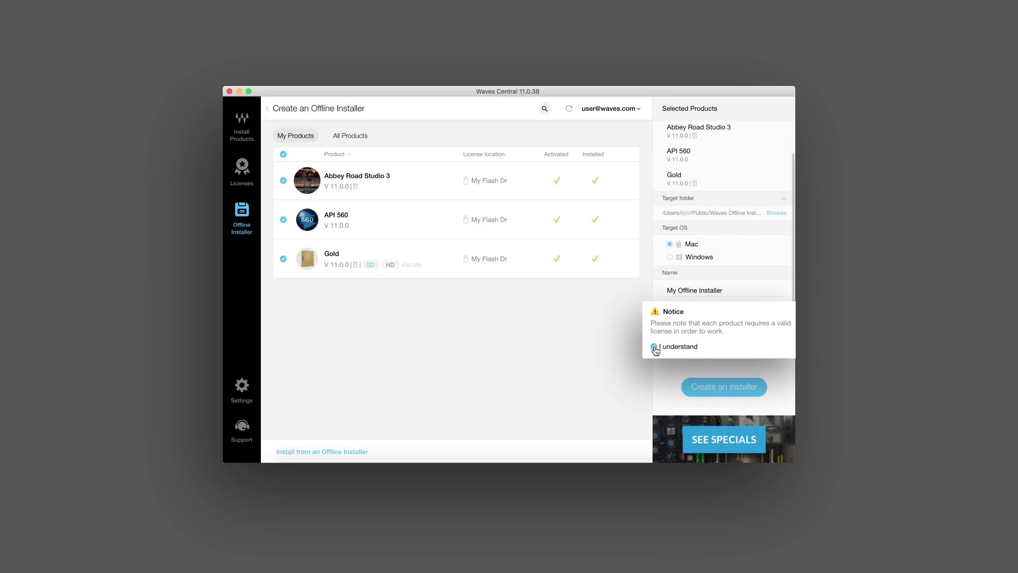
left_click(720, 389)
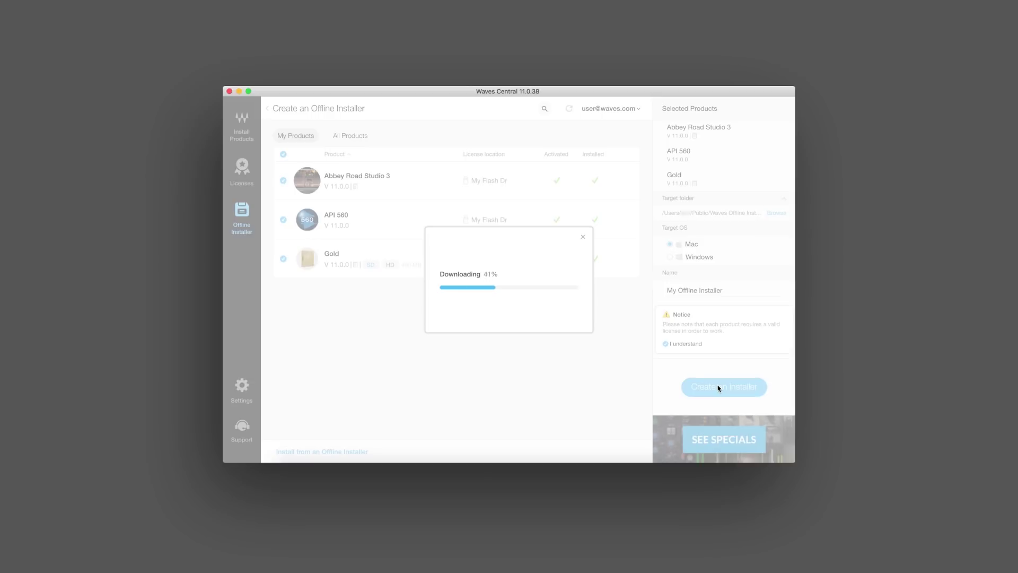
Dismiss the offline installer success message
left_click(544, 315)
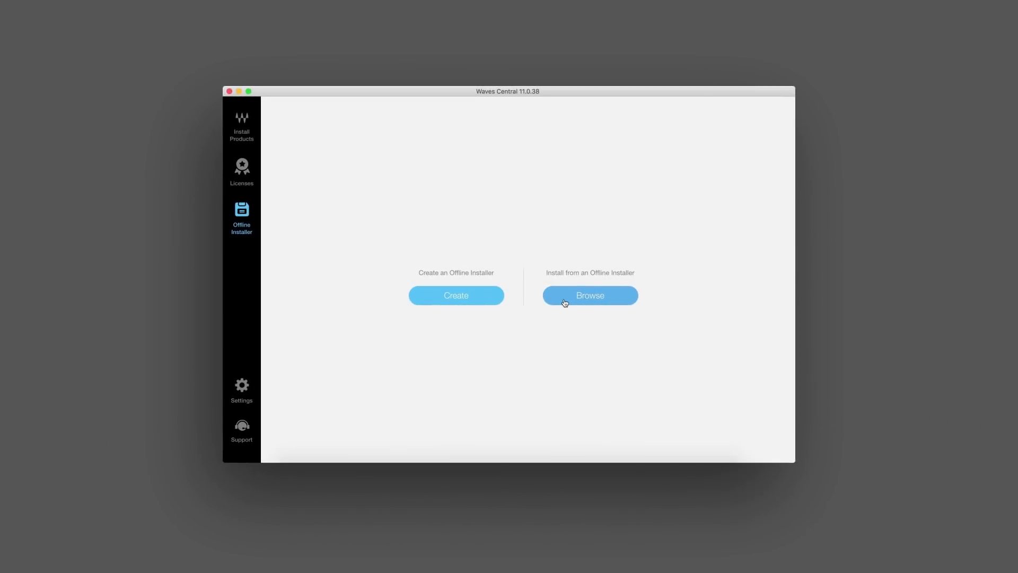
Load the install.cen offline installer from the Waves folder
left_click(565, 301)
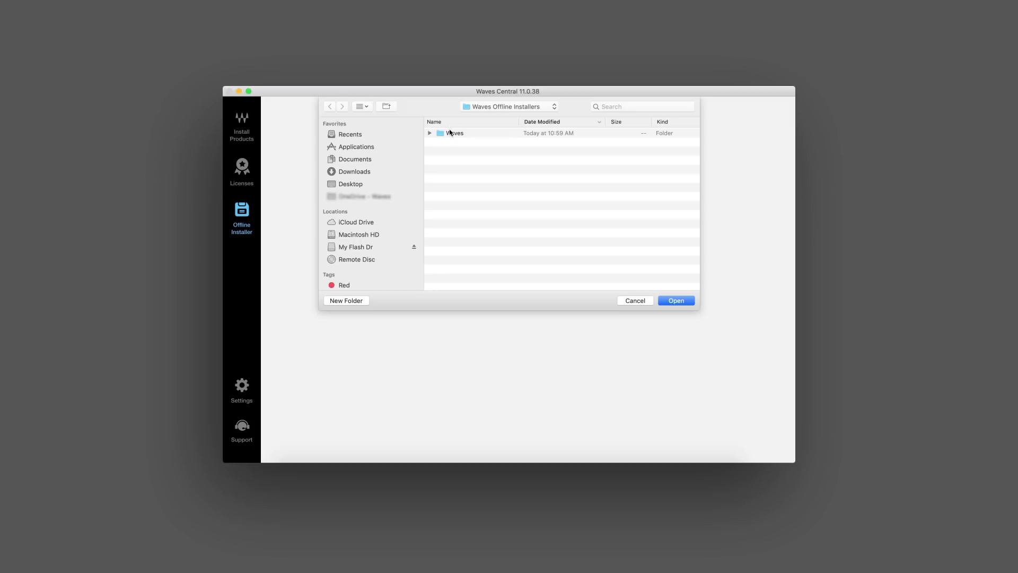
double_click(451, 134)
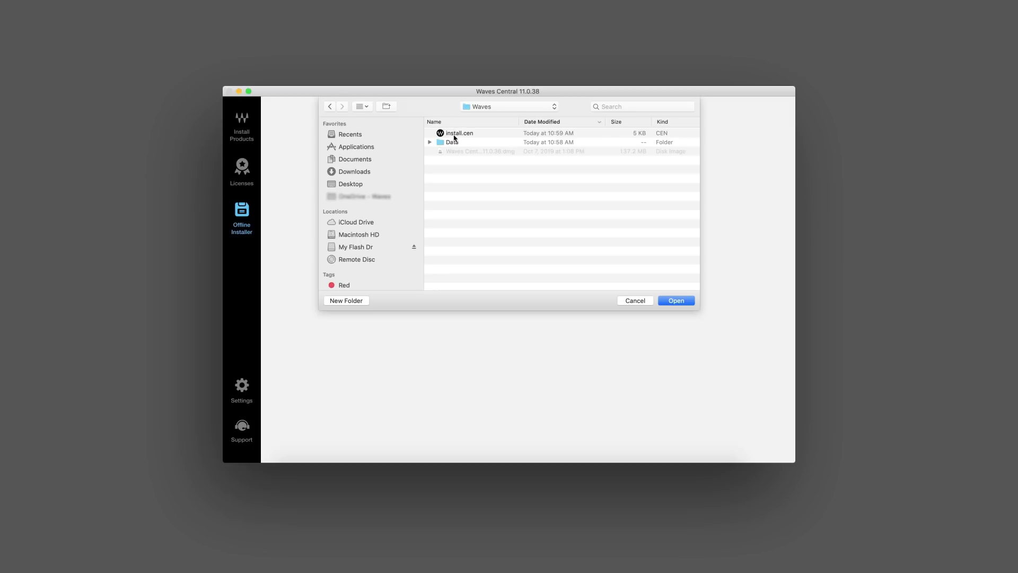
left_click(454, 135)
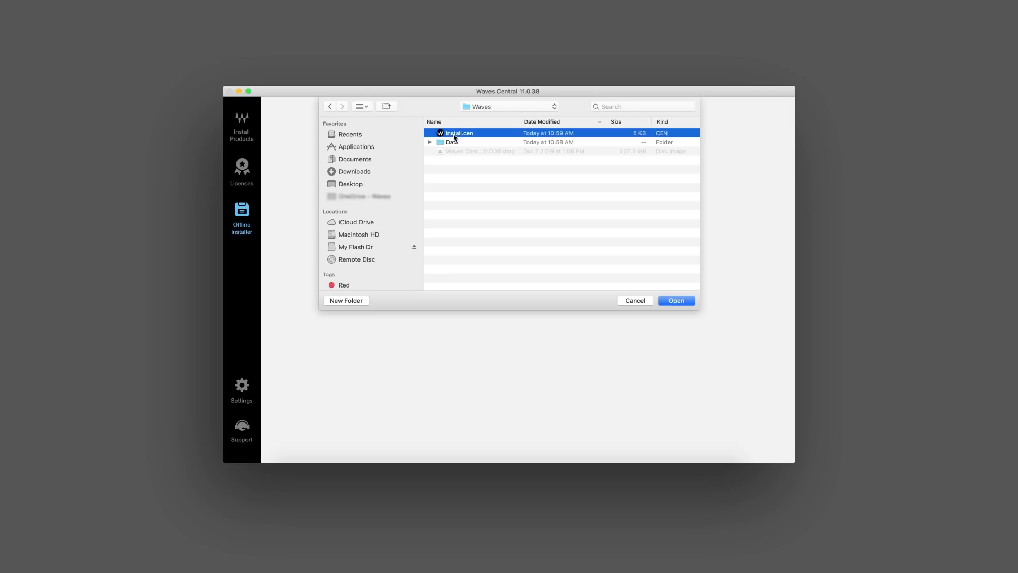
double_click(454, 135)
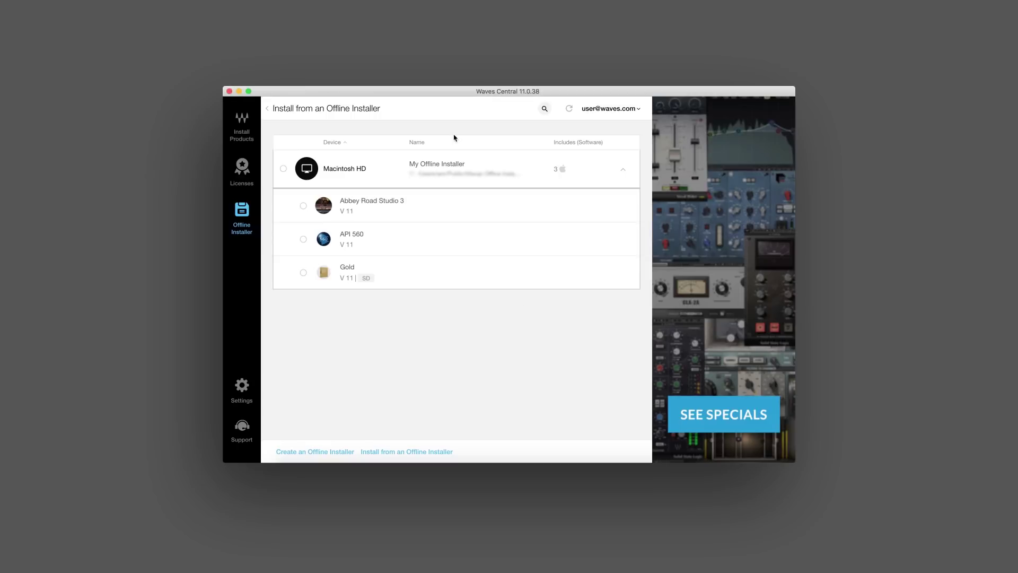
Select all offline-installer products for Macintosh HD and run the installation to success
left_click(284, 169)
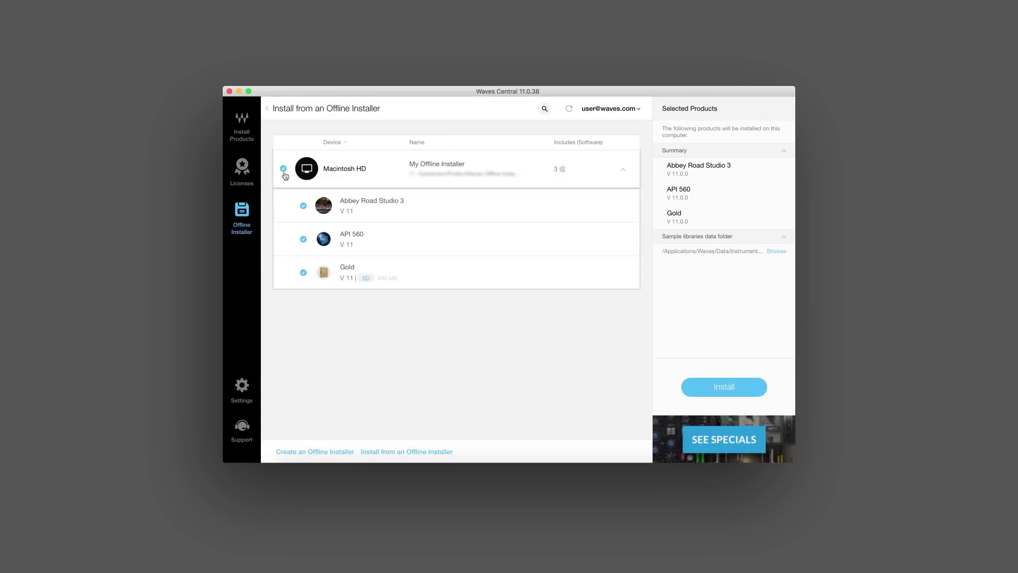
left_click(747, 385)
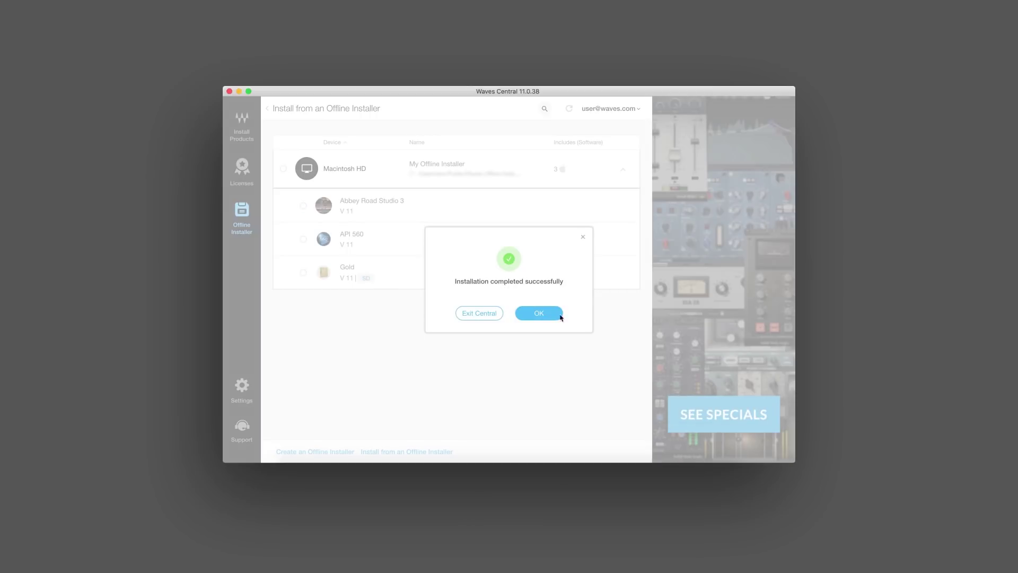
left_click(538, 314)
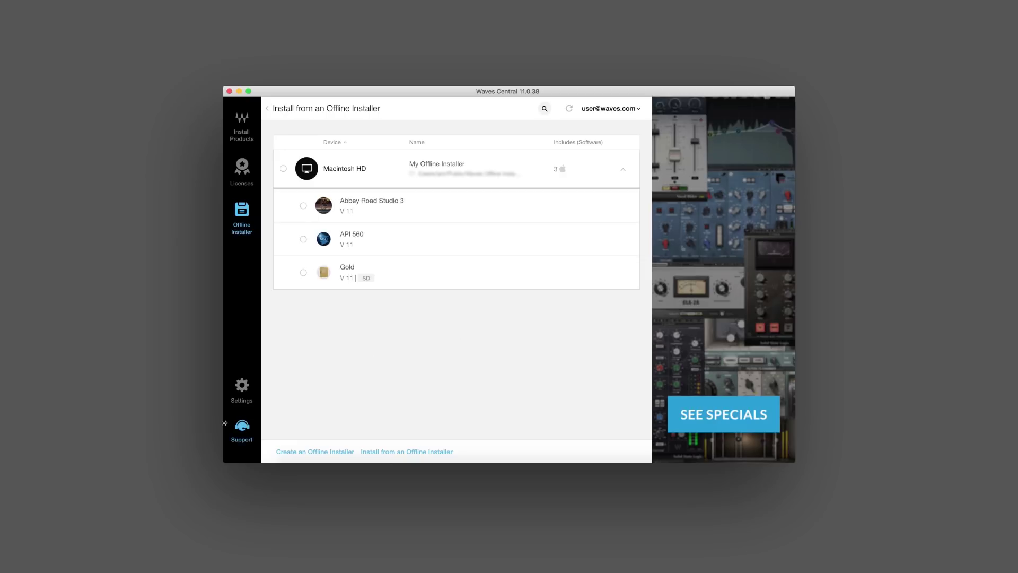
Open the Support page and expand its Help topics
left_click(241, 435)
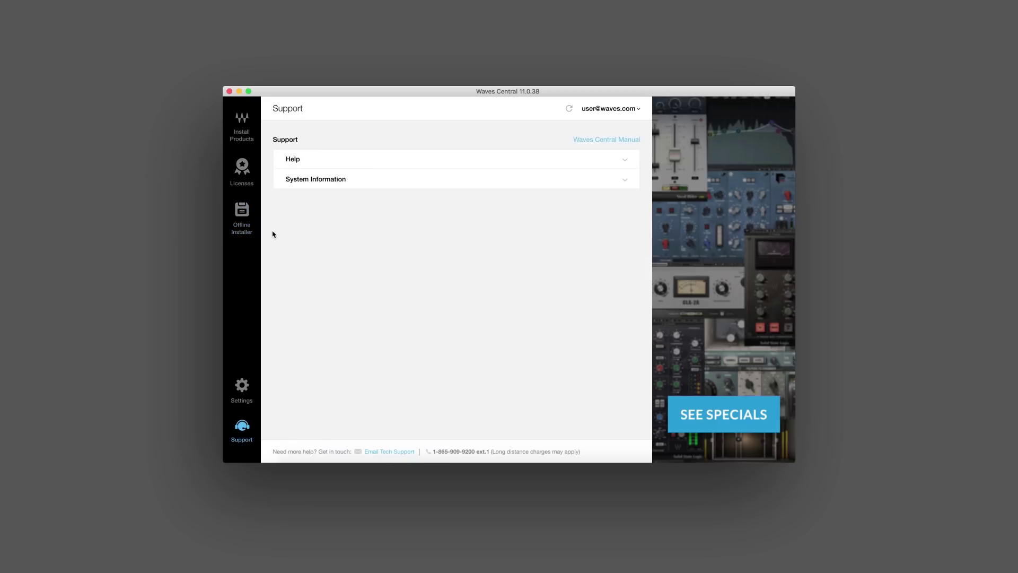
left_click(319, 158)
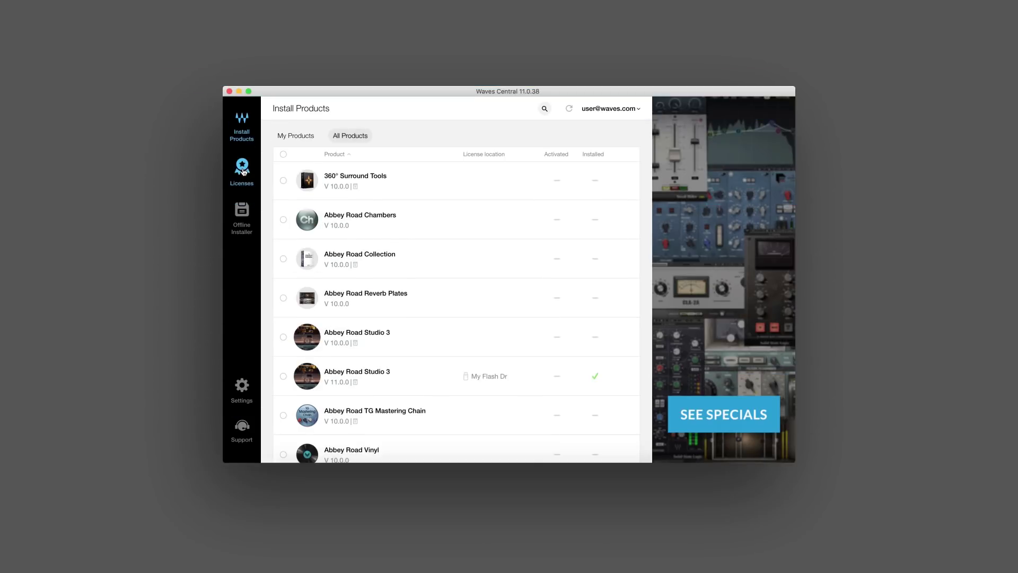
Select all three licenses held on the disconnected My Flash Dr
left_click(242, 167)
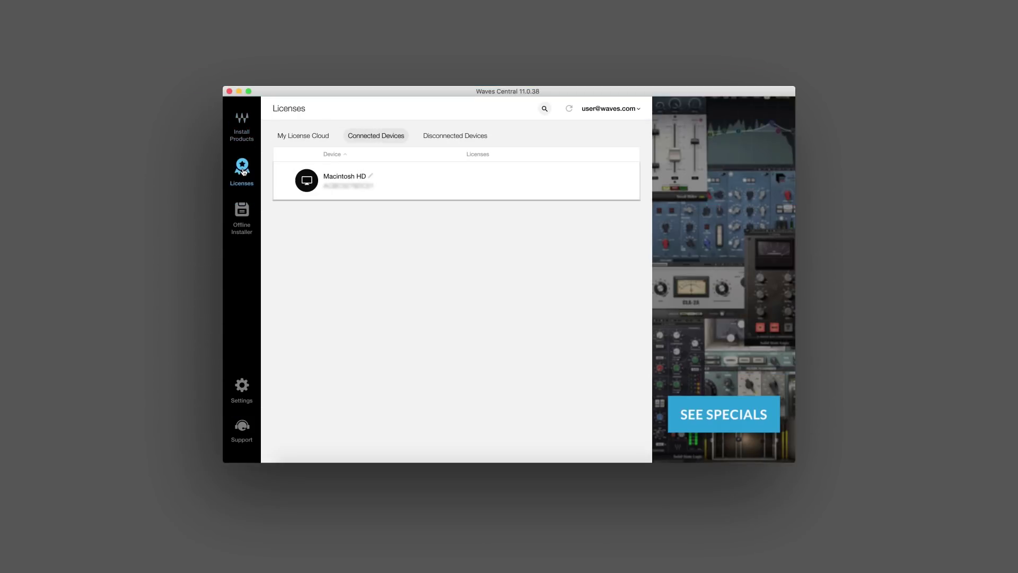
left_click(443, 137)
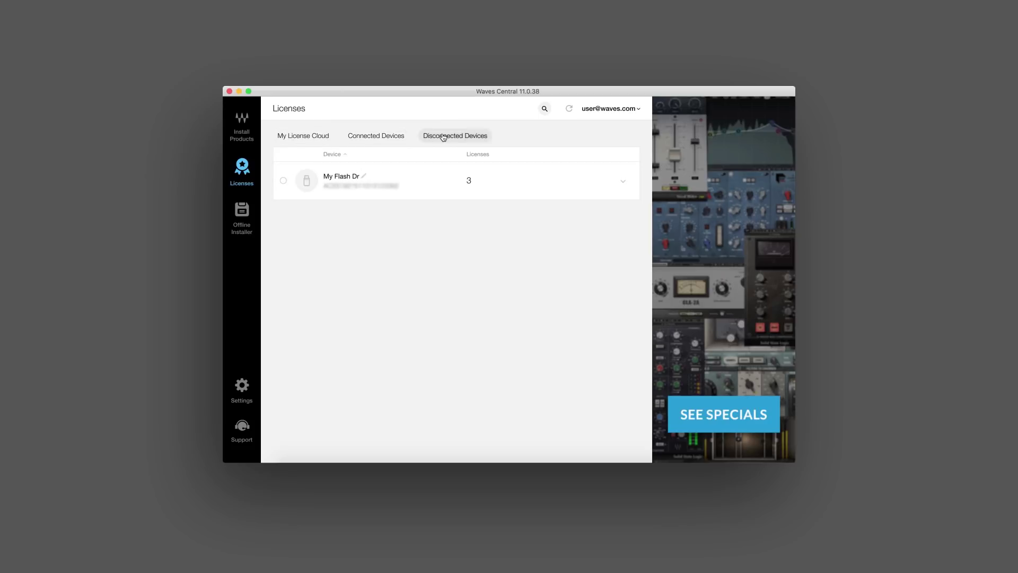
left_click(622, 185)
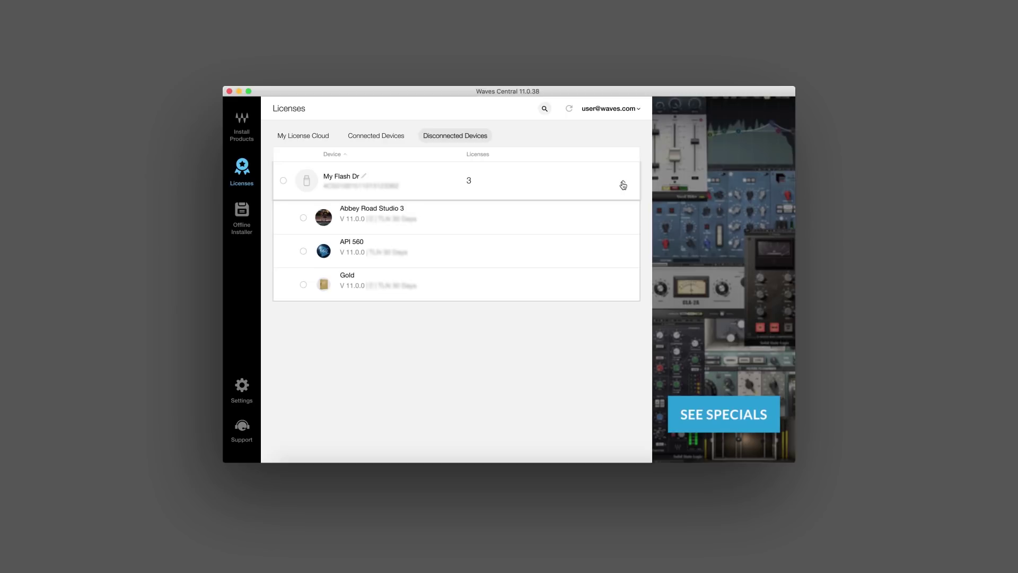
left_click(283, 186)
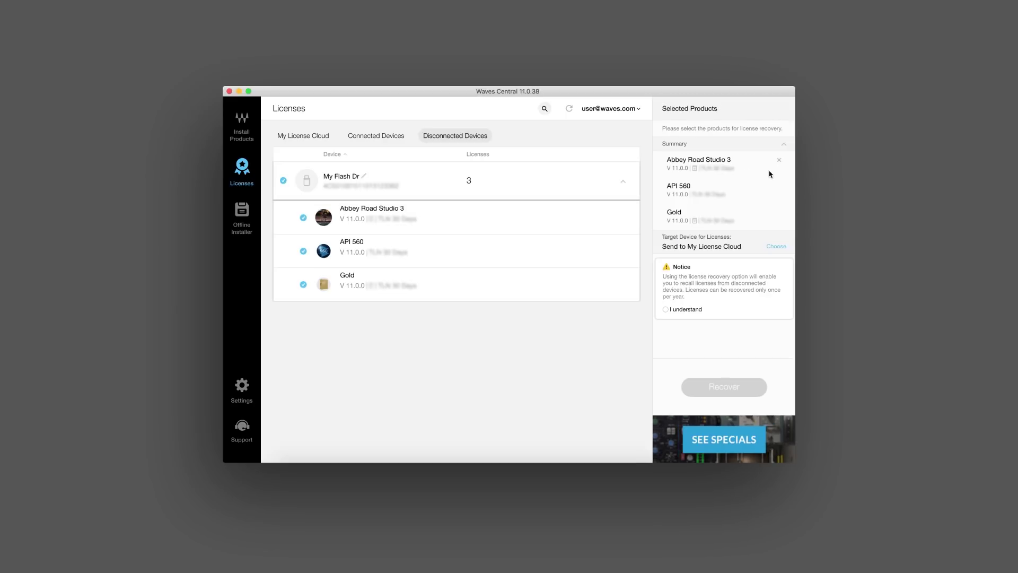
Set Macintosh HD as the target, accept the yearly recovery limit, and recover
left_click(778, 246)
left_click(707, 270)
left_click(780, 249)
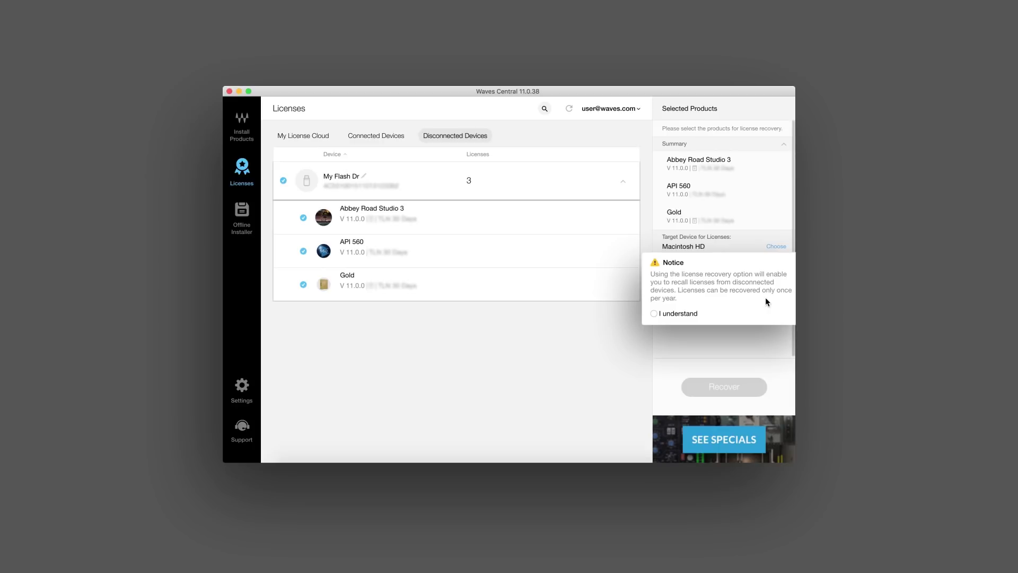
left_click(677, 318)
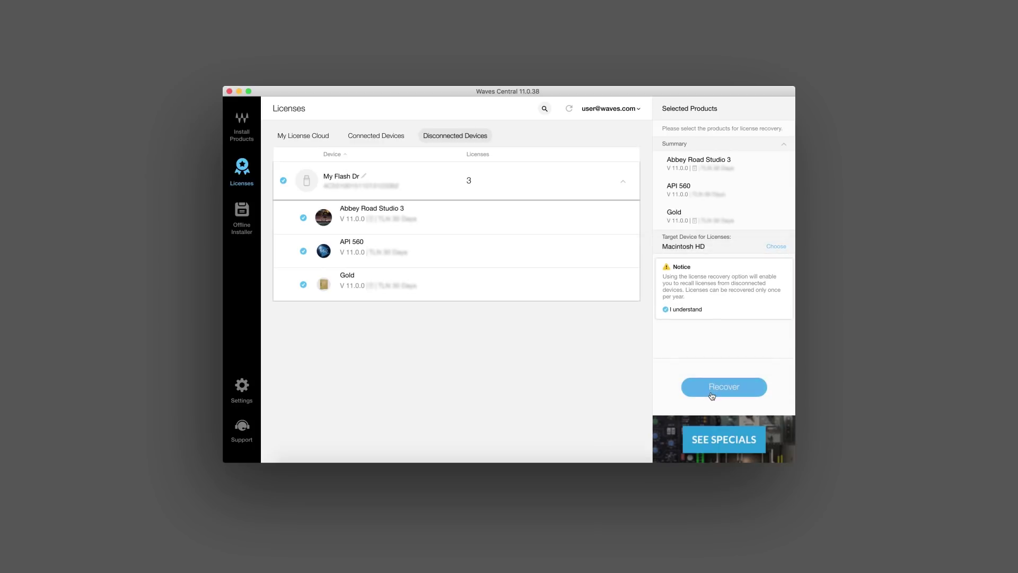
left_click(712, 392)
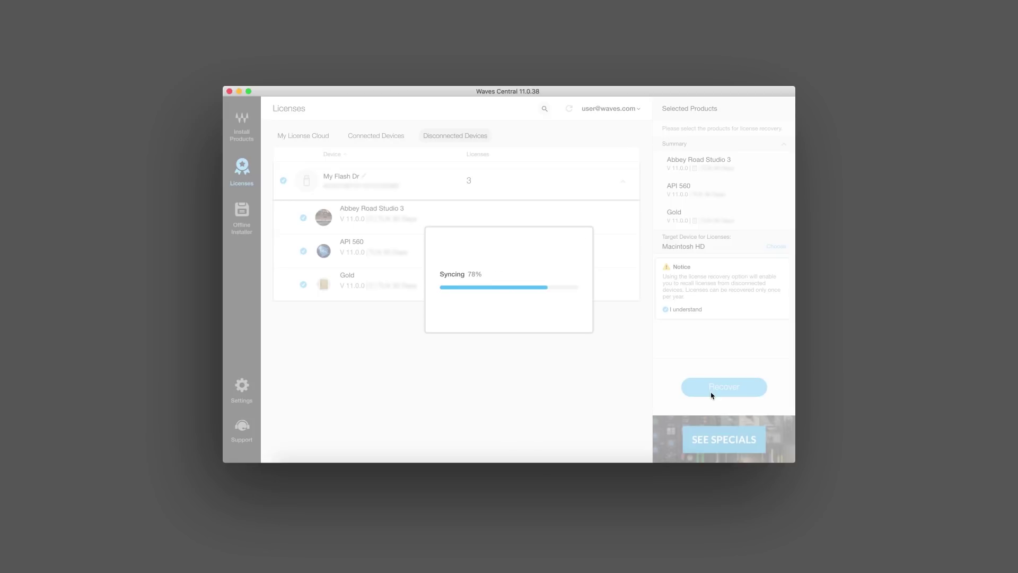
Dismiss the recovery notice and expand Macintosh HD's license list under Connected Devices
left_click(540, 321)
left_click(376, 136)
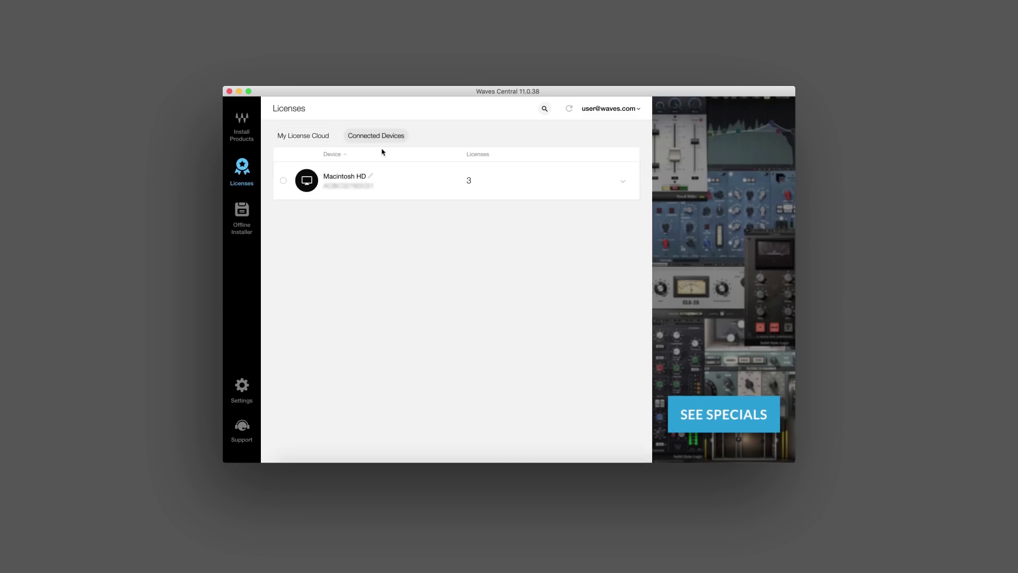
left_click(283, 181)
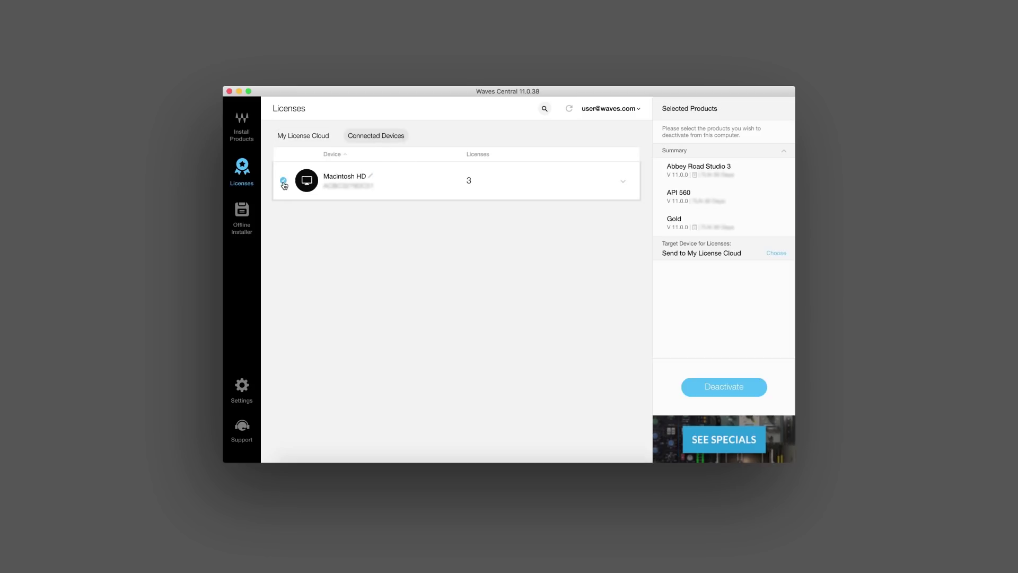
left_click(623, 182)
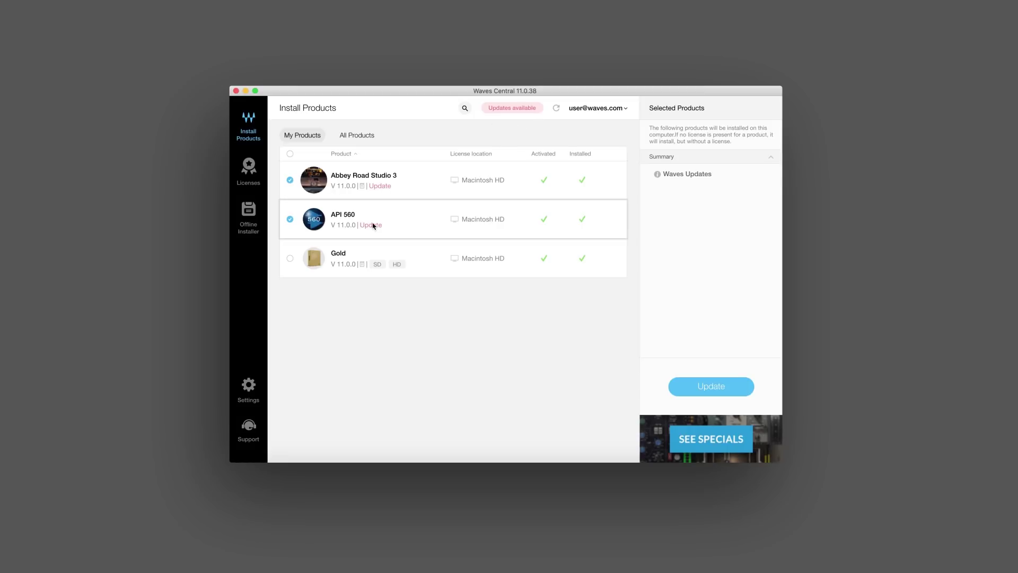
mouse_move(683, 173)
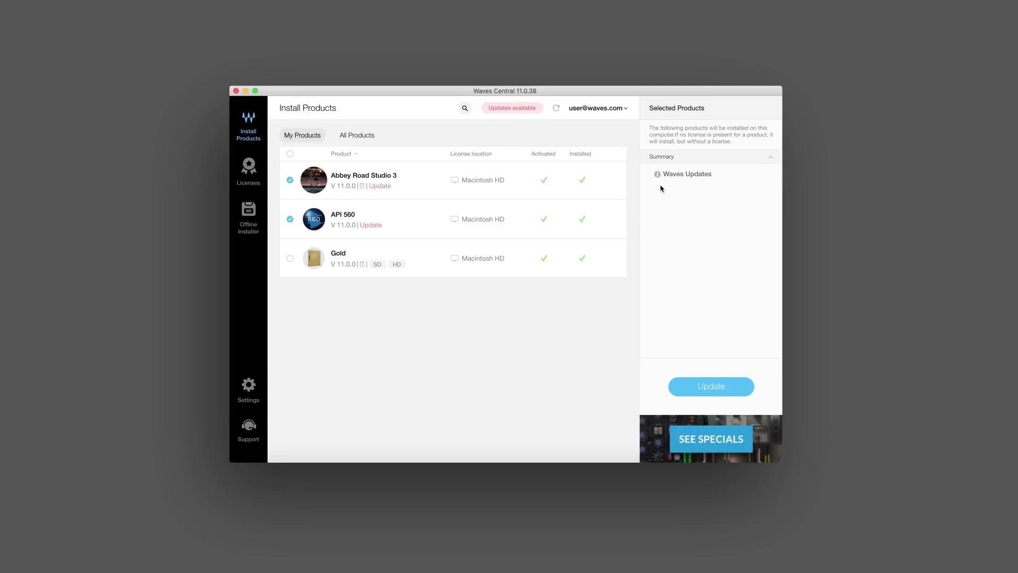
Review the Waves Updates summary, then update both plugins to 11.0.0.127
left_click(658, 175)
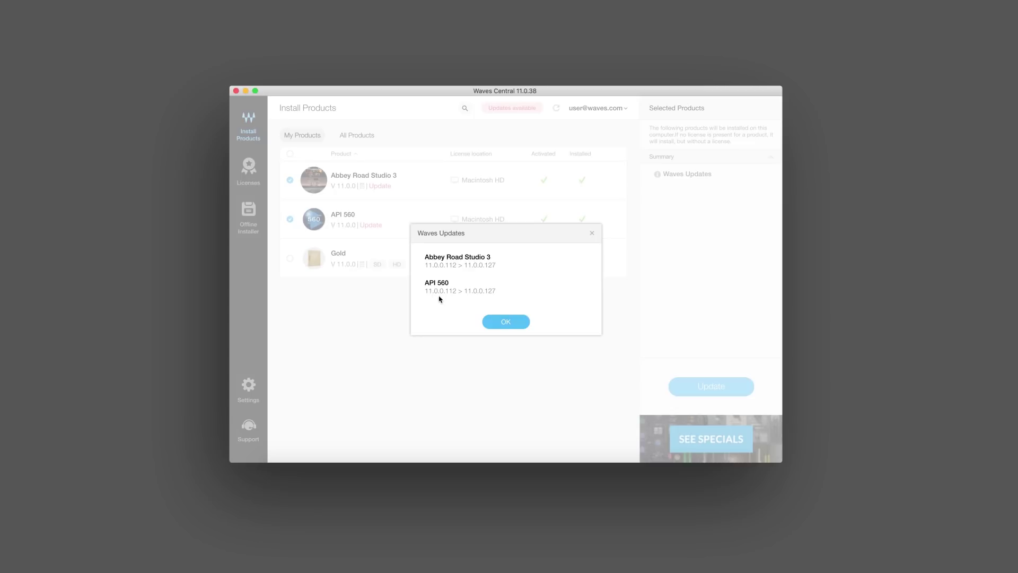
left_click(507, 322)
left_click(706, 388)
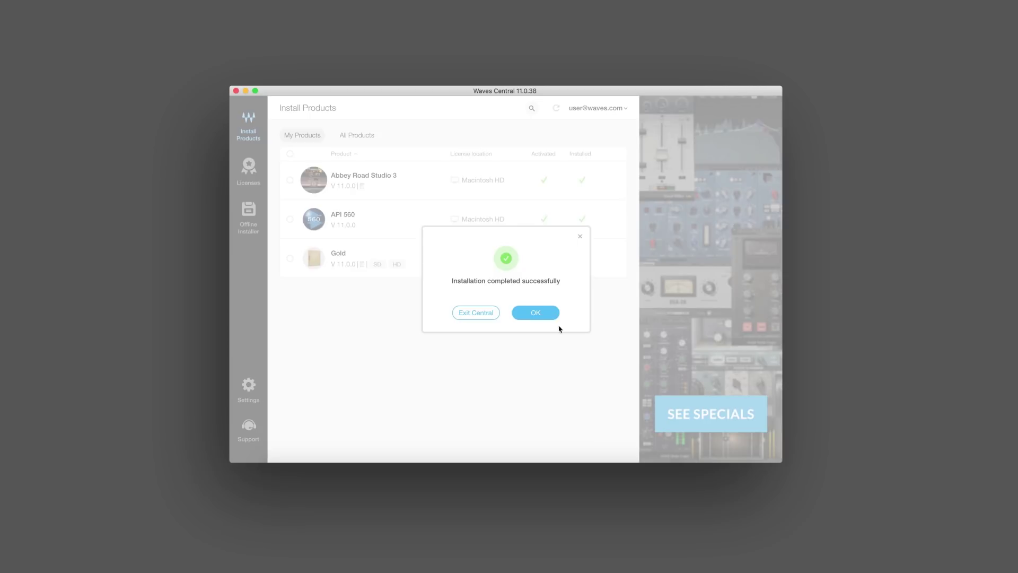
left_click(548, 313)
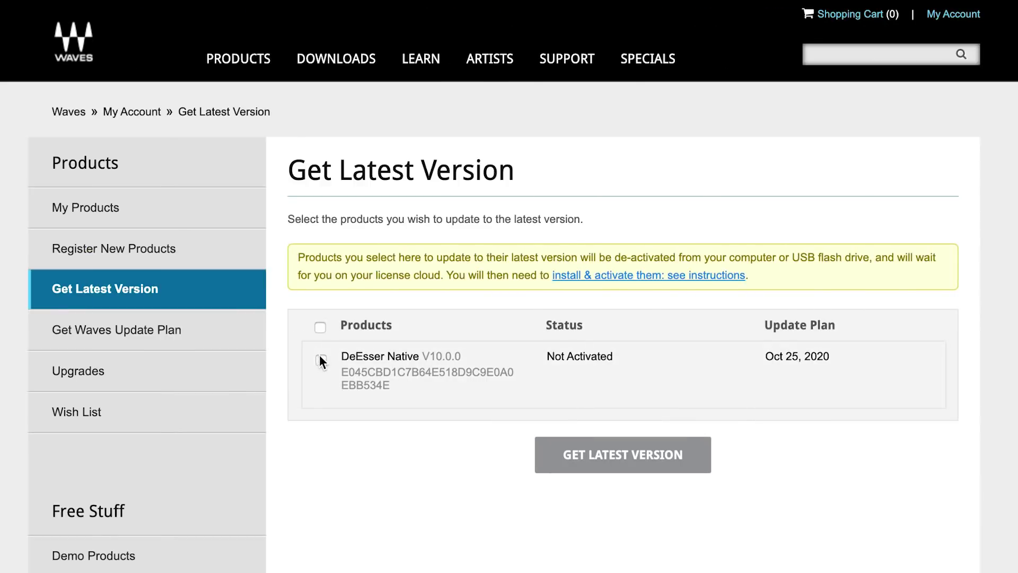
Get the latest DeEsser Native version and open the install-and-activate instructions
left_click(319, 360)
left_click(646, 474)
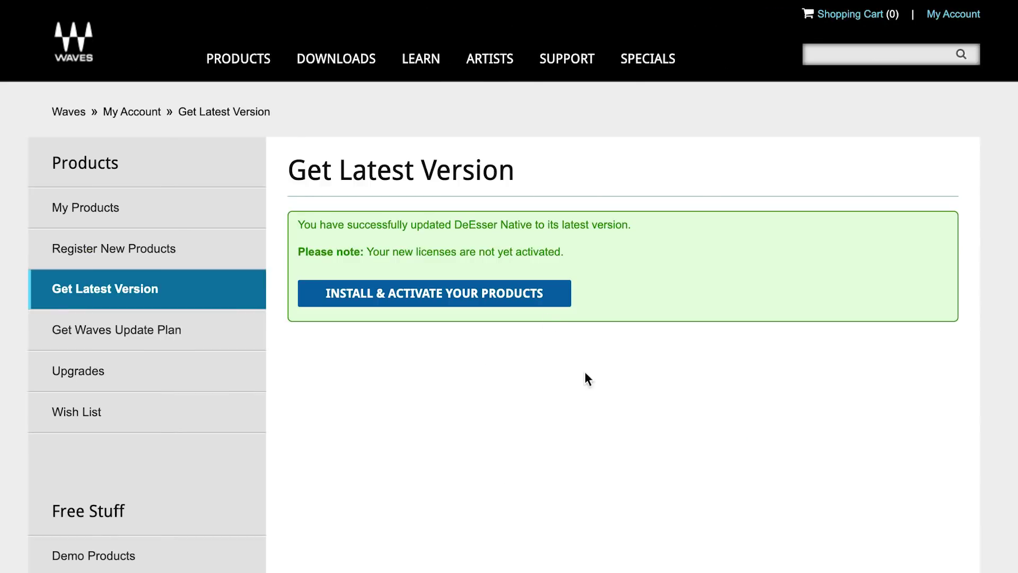
left_click(469, 299)
scroll(509, 318, "down", 5)
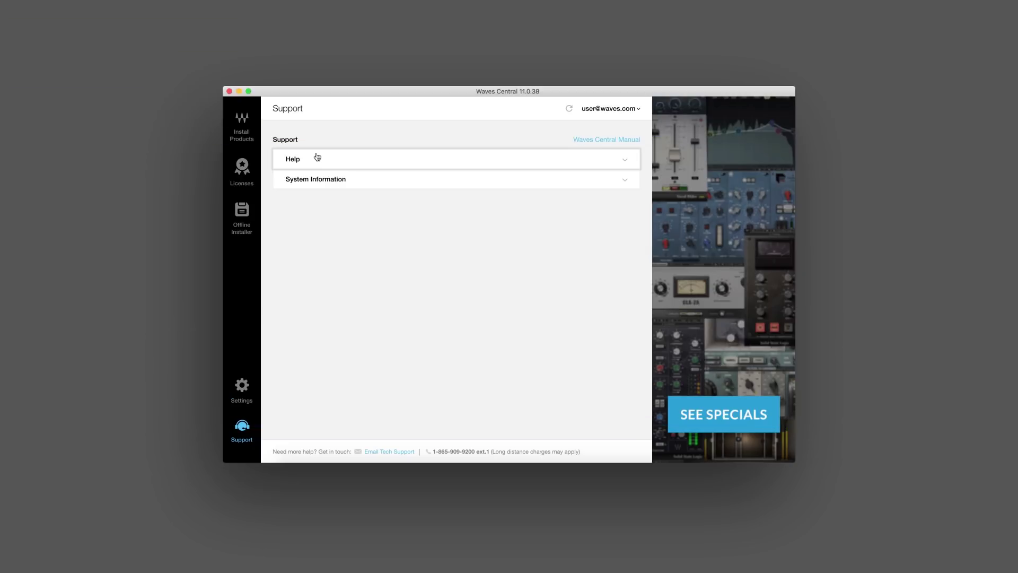
Expand the Help section to list topics like Waves Update Plan and EULA
left_click(299, 159)
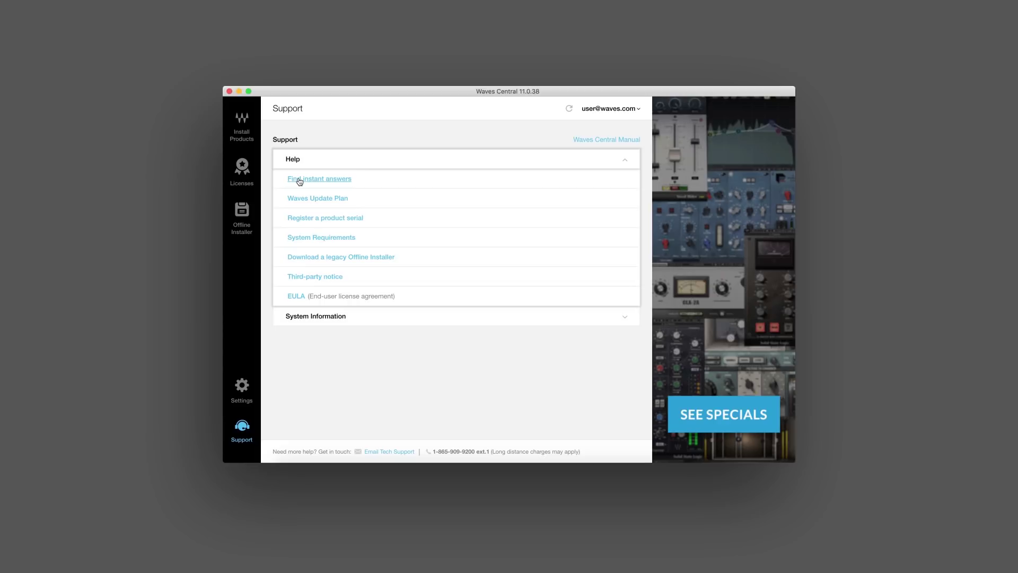